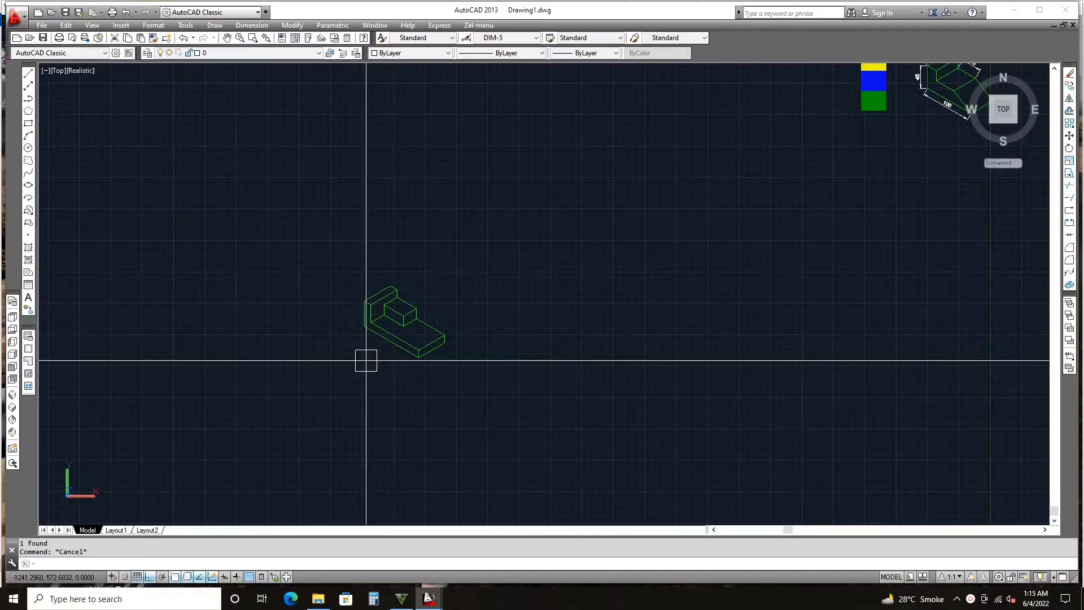
Add aligned dimensions 60 and 15 along the top edges and 50 on the left edge.
{"action": "scroll", "coordinate": [383, 301], "scroll_direction": "up", "scroll_amount": 3}
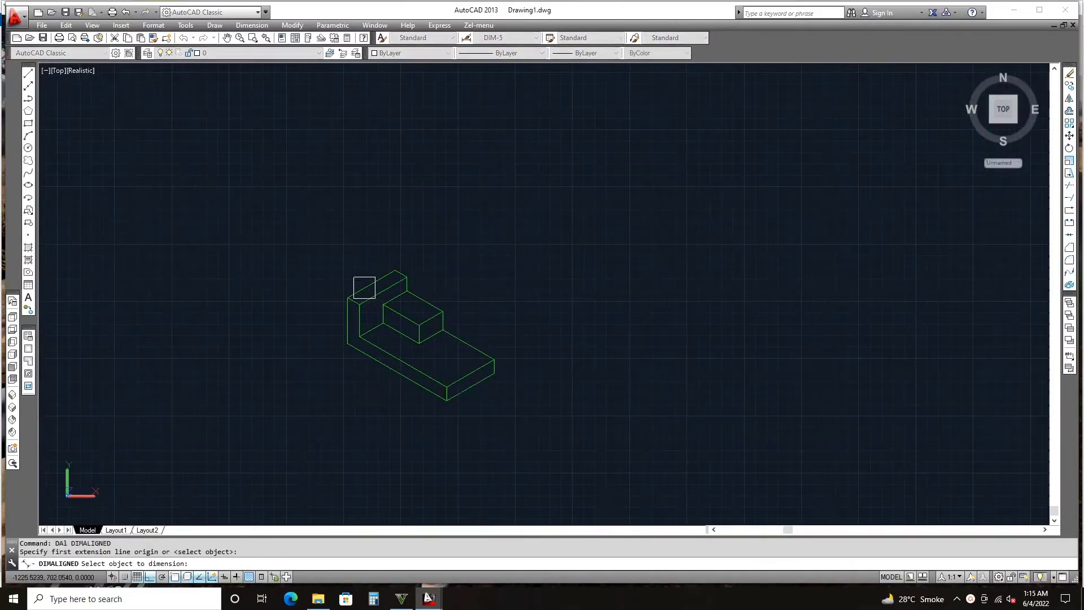
{"action": "left_click", "coordinate": [364, 288]}
{"action": "scroll", "coordinate": [364, 287], "scroll_direction": "up", "scroll_amount": 3}
{"action": "left_click", "coordinate": [345, 264]}
{"action": "left_click", "coordinate": [452, 264]}
{"action": "left_click", "coordinate": [427, 253]}
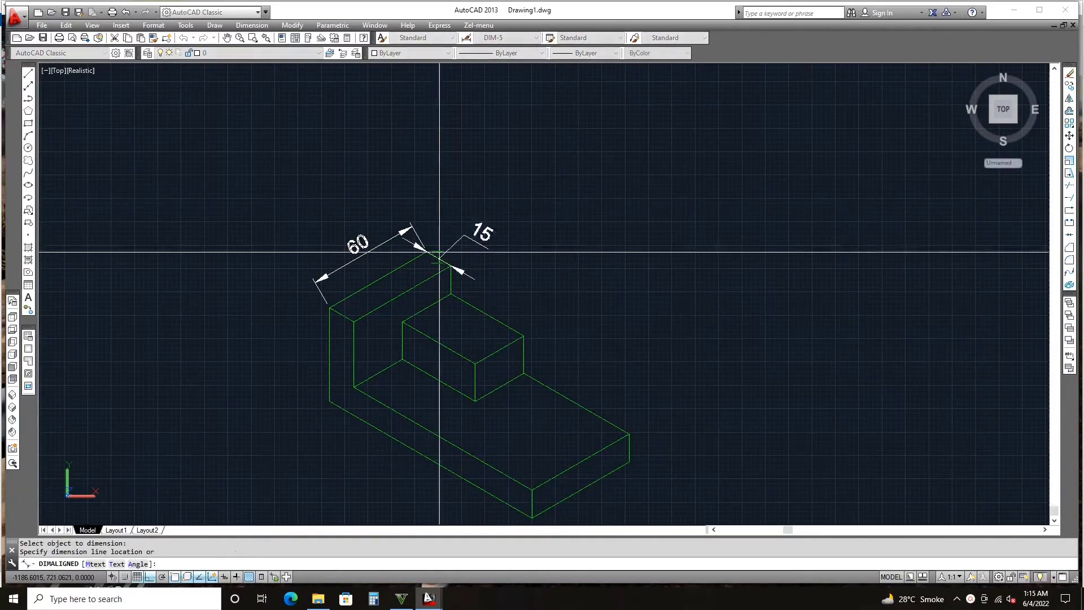
{"action": "left_click", "coordinate": [460, 241]}
{"action": "key", "text": "Return"}
{"action": "key", "text": "Return"}
{"action": "left_click", "coordinate": [330, 354]}
Add aligned dimensions 125 below the part, 15 thickness at the right, and 45.
{"action": "key", "text": "Return"}
{"action": "key", "text": "Return"}
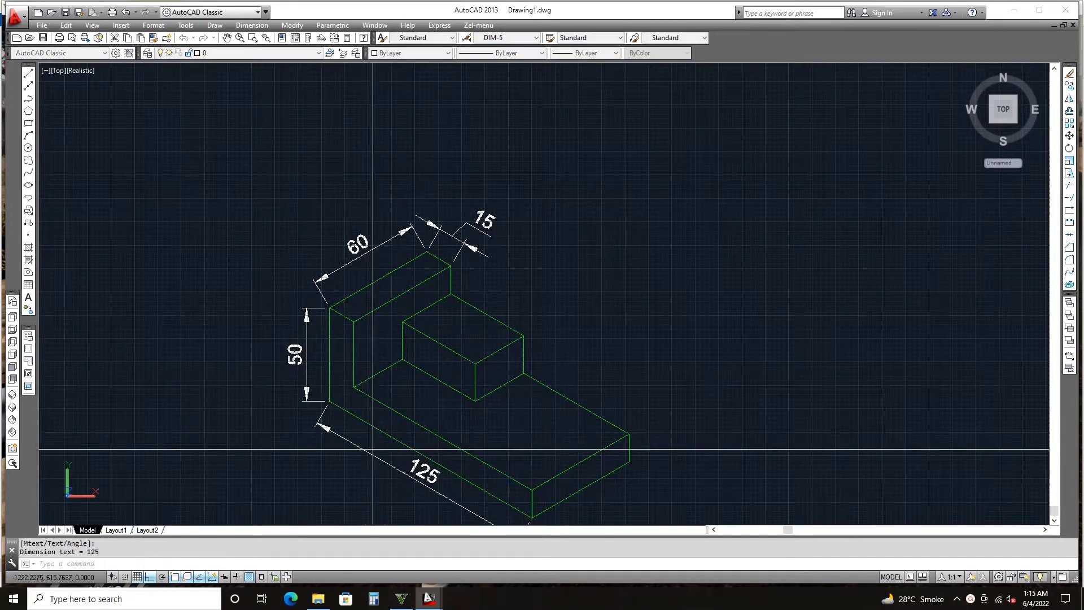
{"action": "scroll", "coordinate": [412, 419], "scroll_direction": "down", "scroll_amount": 2}
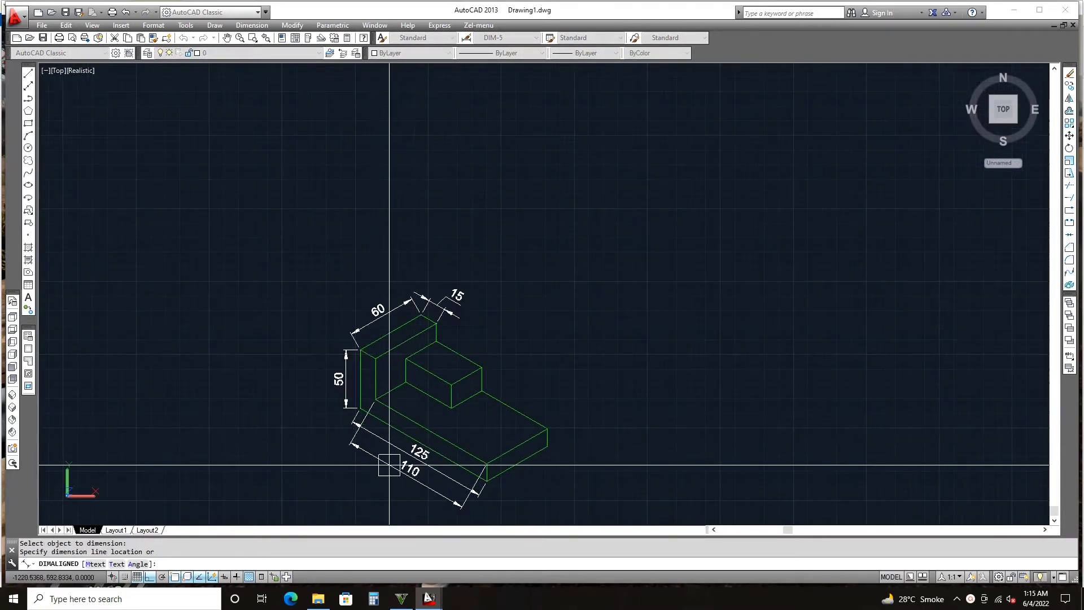
{"action": "left_click", "coordinate": [381, 466]}
{"action": "key", "text": "Return"}
{"action": "key", "text": "Return"}
{"action": "scroll", "coordinate": [553, 439], "scroll_direction": "up", "scroll_amount": 3}
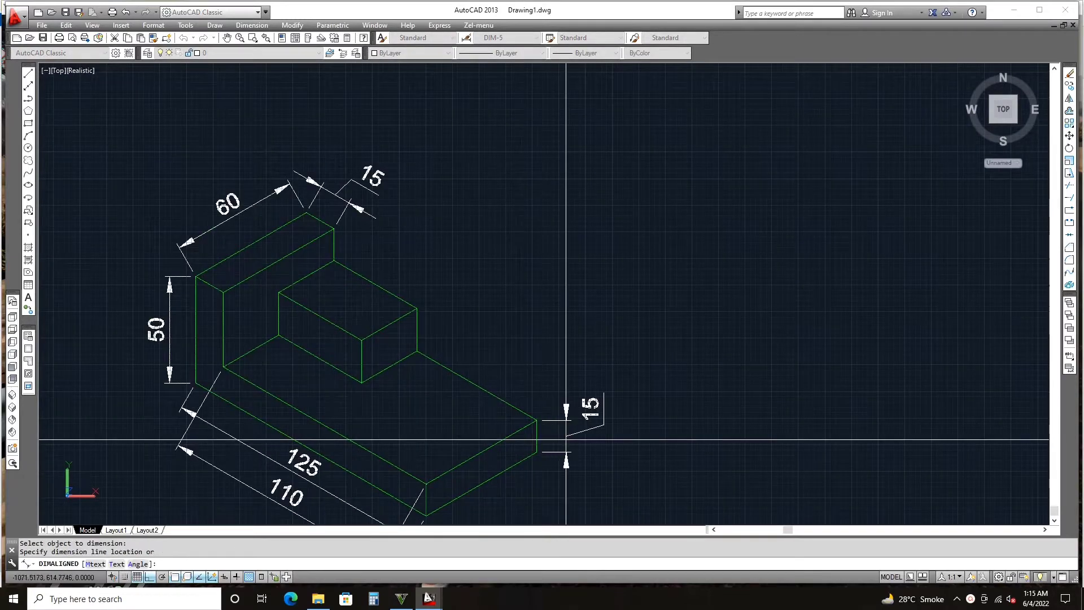
{"action": "left_click", "coordinate": [566, 438]}
{"action": "key", "text": "Return"}
{"action": "key", "text": "Return"}
{"action": "left_click", "coordinate": [412, 276]}
{"action": "key", "text": "Return"}
{"action": "key", "text": "Return"}
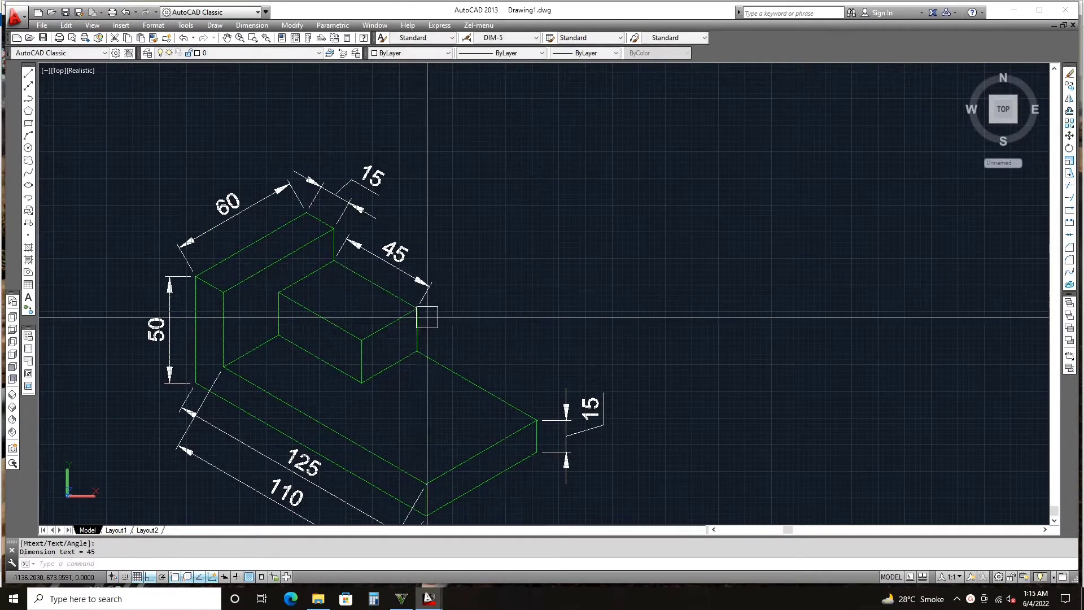
Dimension the small block's edges with aligned dimensions 20 and 30.
{"action": "left_click", "coordinate": [418, 327]}
{"action": "left_click", "coordinate": [453, 327]}
{"action": "key", "text": "Return"}
{"action": "key", "text": "Return"}
{"action": "left_click", "coordinate": [394, 363]}
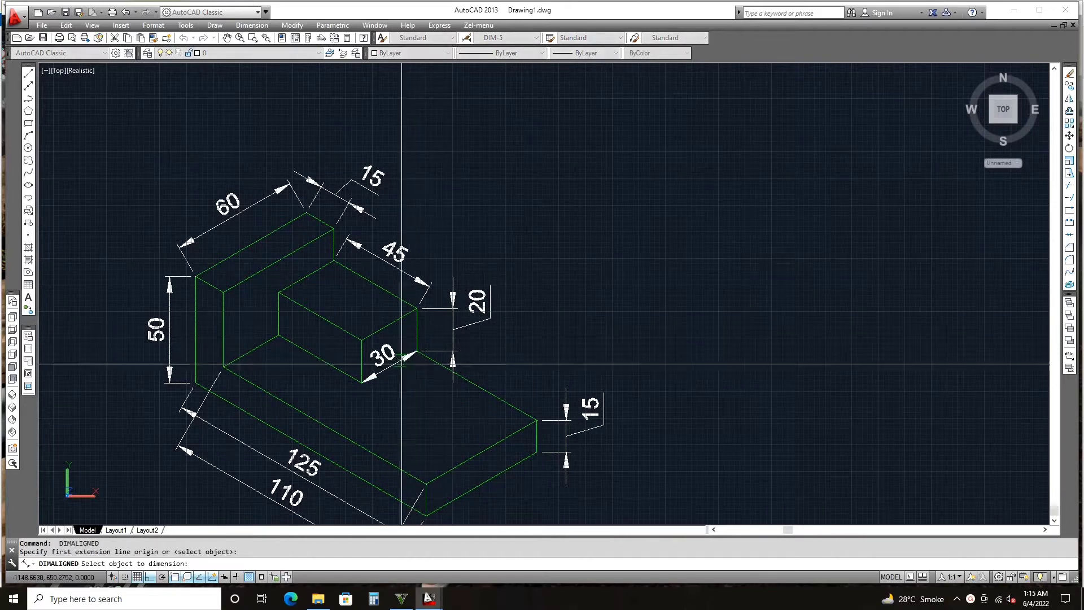
{"action": "left_click", "coordinate": [407, 375]}
{"action": "scroll", "coordinate": [494, 377], "scroll_direction": "down", "scroll_amount": 6}
{"action": "scroll", "coordinate": [486, 373], "scroll_direction": "up", "scroll_amount": 3}
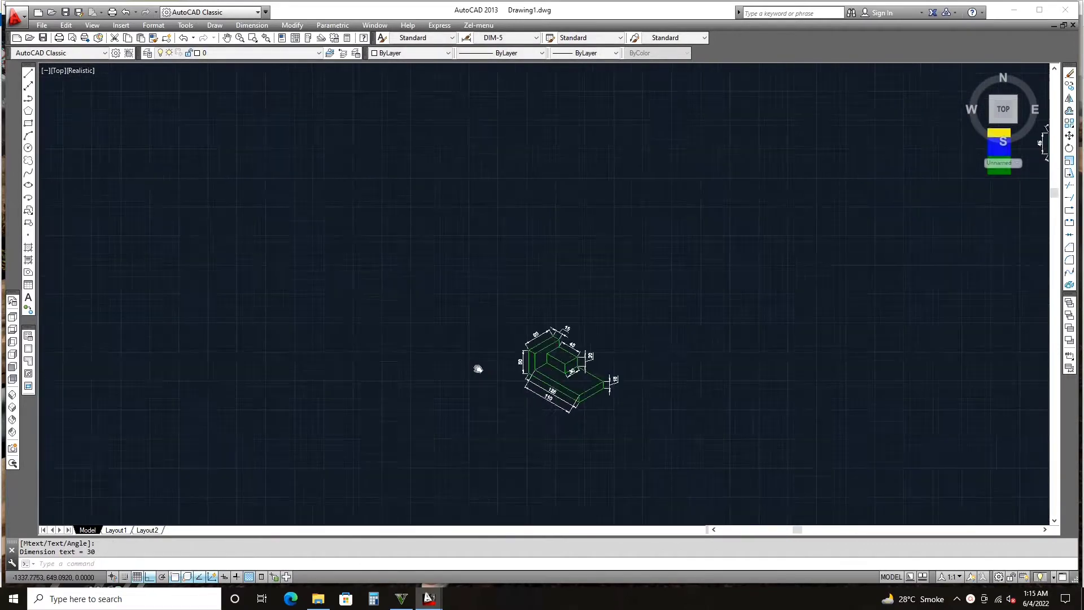
{"action": "key", "text": "Escape"}
{"action": "type", "text": "rec"}
Draw a 60 by 15 rectangle left of the reference part.
{"action": "key", "text": "Return"}
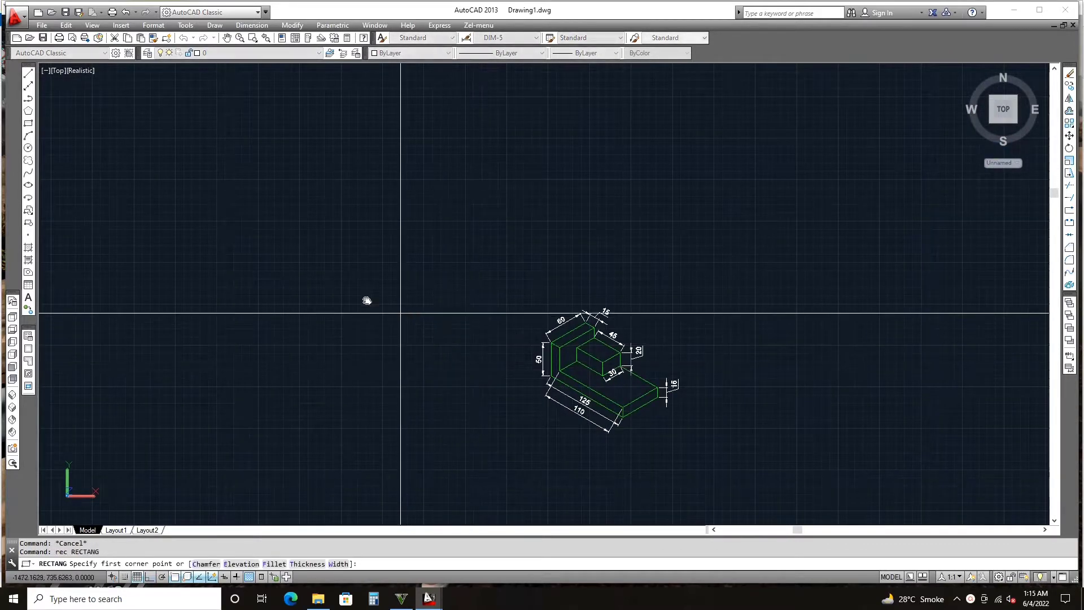
{"action": "left_click", "coordinate": [280, 261]}
{"action": "type", "text": "@60,15"}
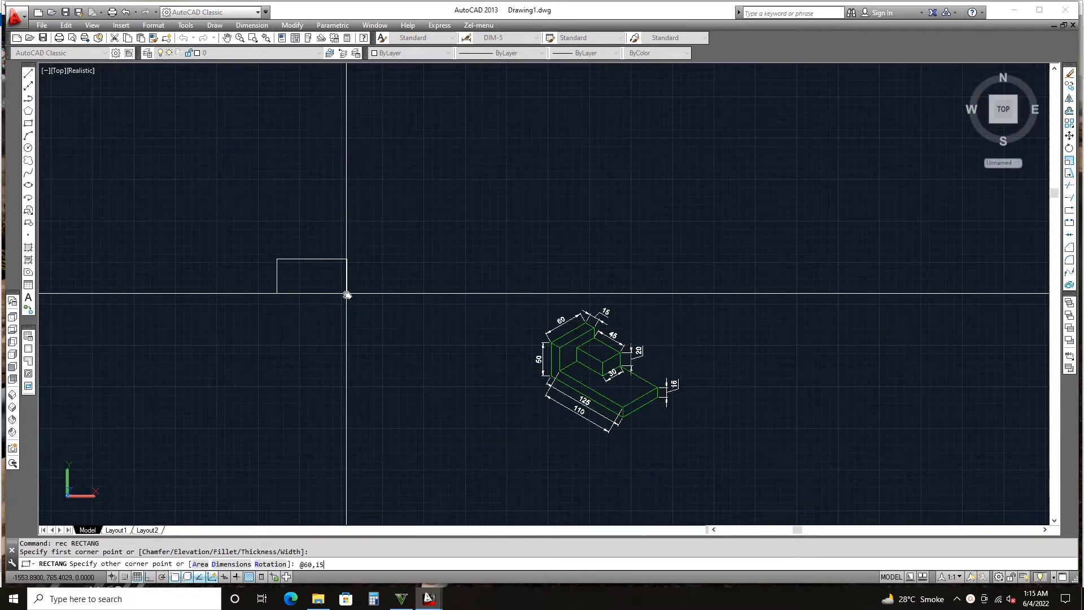
{"action": "key", "text": "Return"}
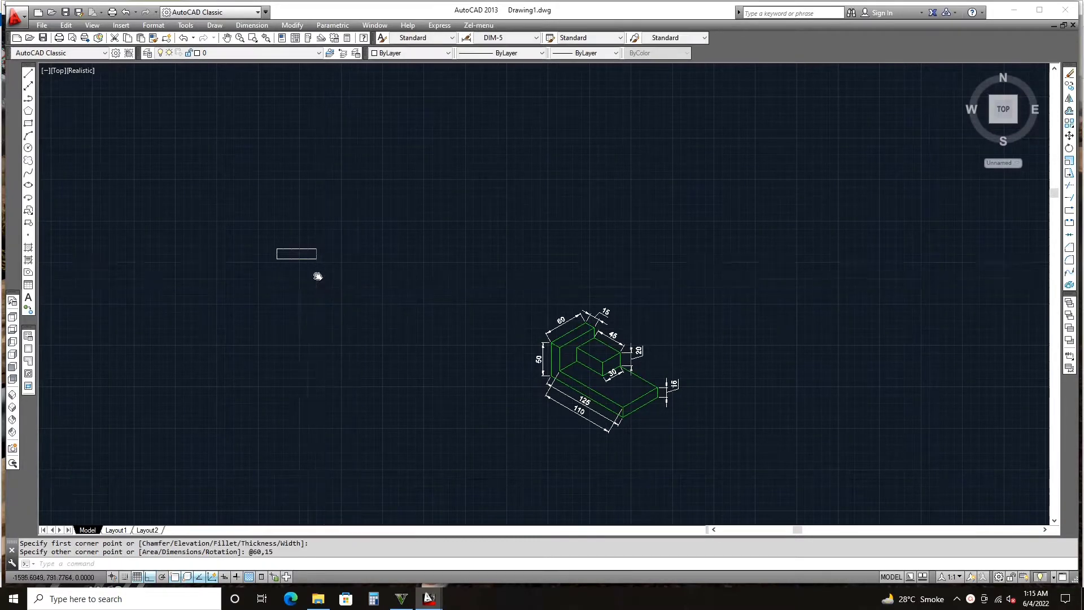
{"action": "scroll", "coordinate": [339, 265], "scroll_direction": "up", "scroll_amount": 4}
{"action": "scroll", "coordinate": [364, 251], "scroll_direction": "down", "scroll_amount": 2}
{"action": "key", "text": "Escape"}
{"action": "key", "text": "Escape"}
{"action": "type", "text": "r"}
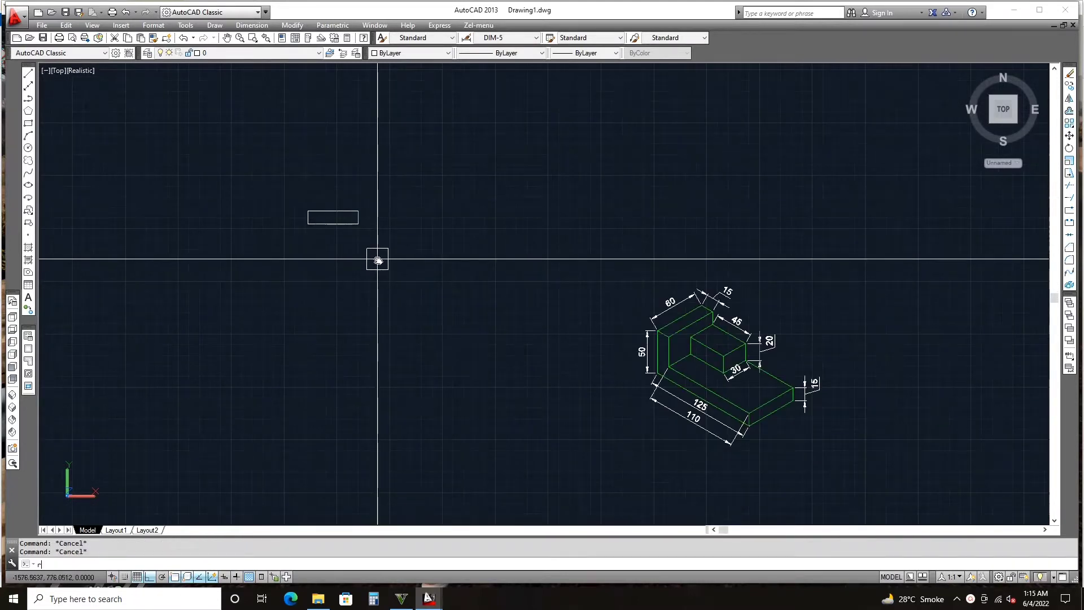
Draw a 60 by 110 rectangle below the first one.
{"action": "type", "text": "ec"}
{"action": "key", "text": "Return"}
{"action": "left_click", "coordinate": [316, 254]}
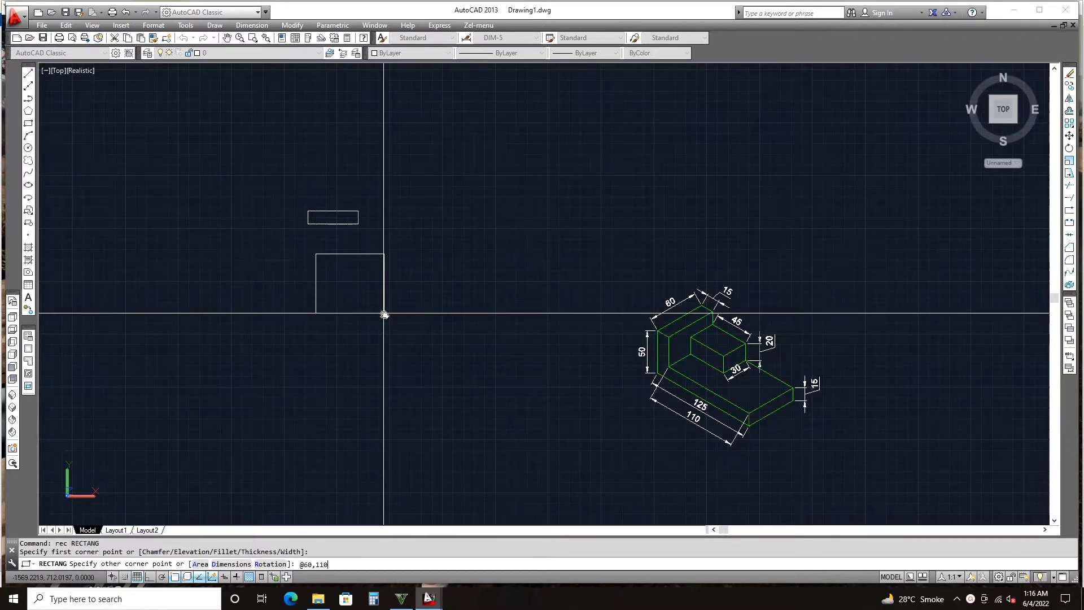
{"action": "key", "text": "Return"}
{"action": "type", "text": "m"}
Start and cancel a move of the tall rectangle, then restart RECTANG.
{"action": "key", "text": "Return"}
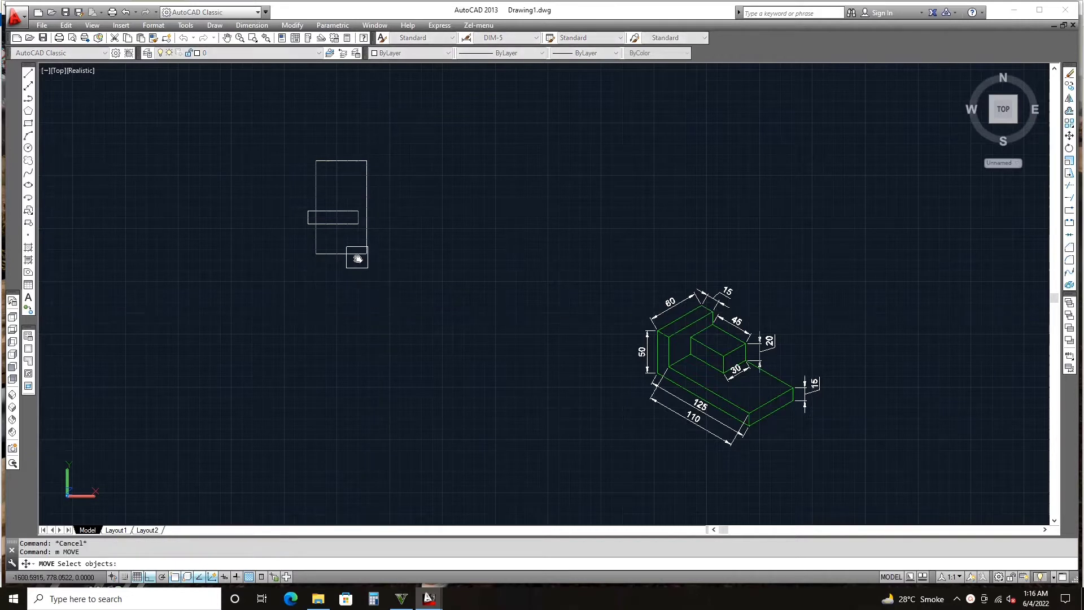
{"action": "left_click", "coordinate": [358, 254]}
{"action": "key", "text": "Return"}
{"action": "left_click", "coordinate": [361, 255]}
{"action": "key", "text": "Escape"}
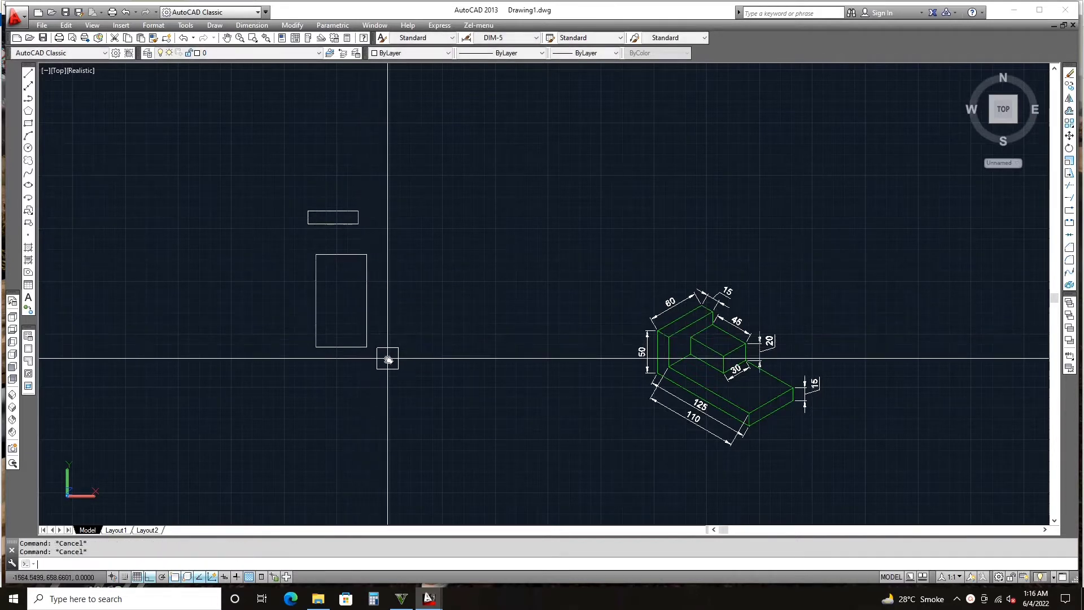
{"action": "type", "text": "rec"}
{"action": "key", "text": "Return"}
{"action": "left_click", "coordinate": [366, 391]}
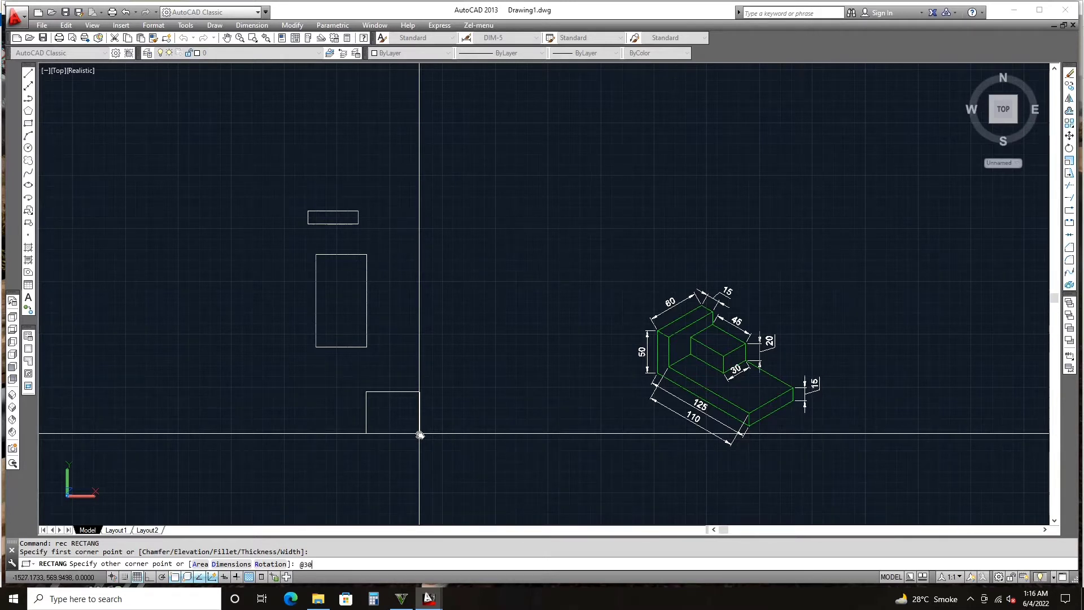
{"action": "key", "text": "Return"}
{"action": "scroll", "coordinate": [407, 424], "scroll_direction": "up", "scroll_amount": 2}
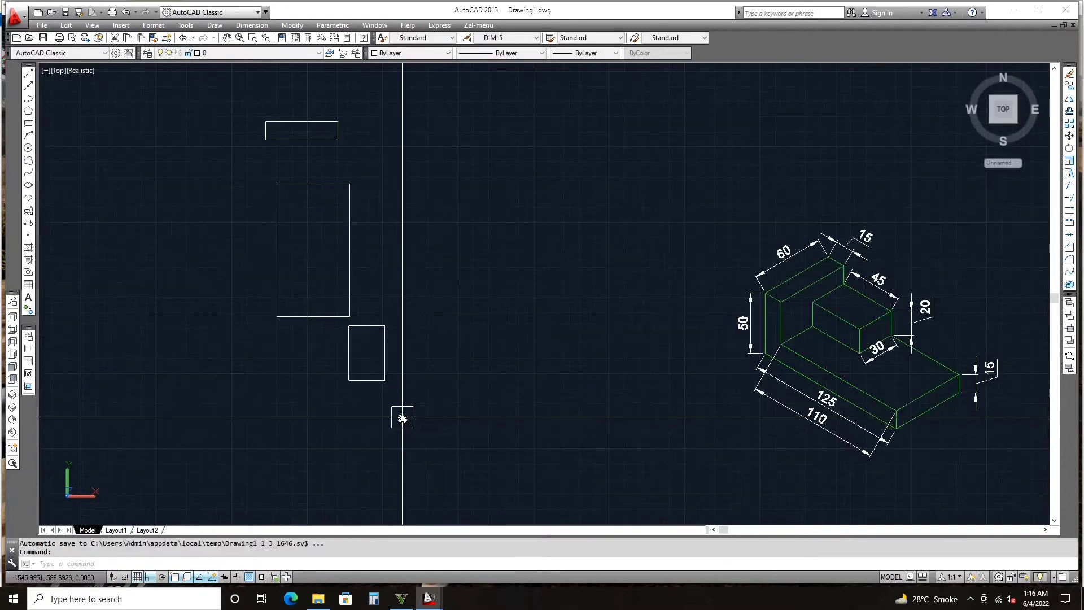
{"action": "mouse_move", "coordinate": [401, 416]}
{"action": "middle_mouse_down"}
{"action": "mouse_move", "coordinate": [441, 443]}
{"action": "mouse_move", "coordinate": [251, 394]}
{"action": "middle_mouse_up"}
{"action": "key", "text": "Escape"}
{"action": "key", "text": "Escape"}
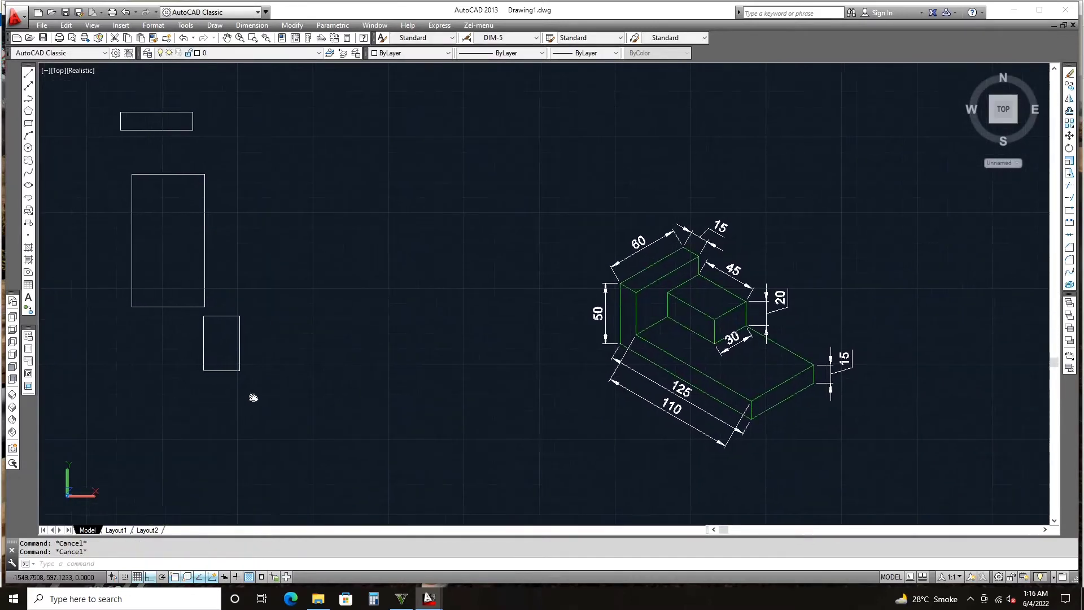
{"action": "scroll", "coordinate": [400, 414], "scroll_direction": "down", "scroll_amount": 4}
{"action": "type", "text": "m"}
{"action": "key", "text": "Return"}
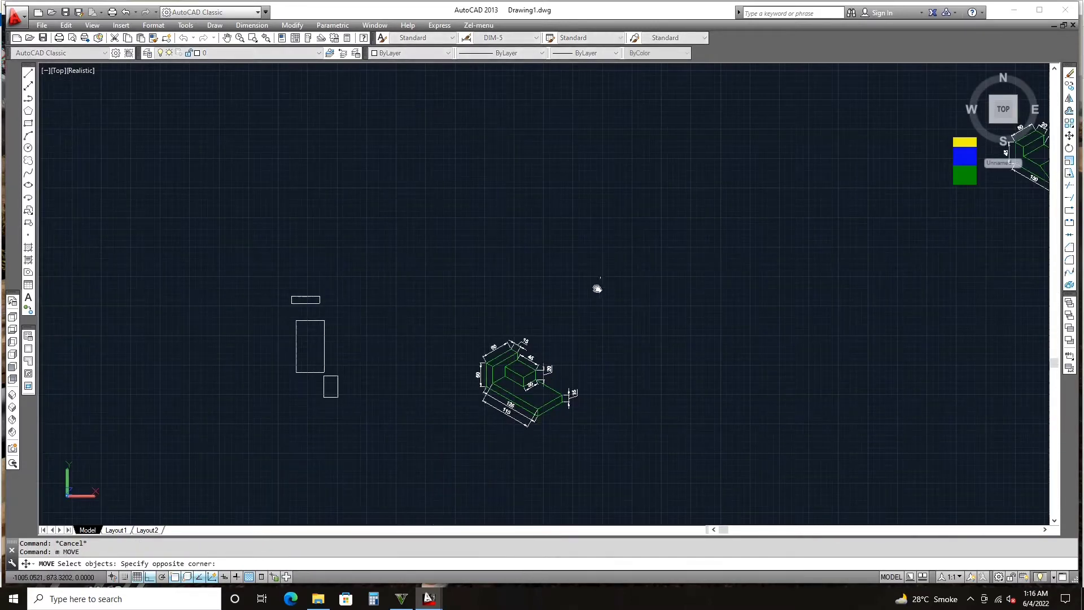
Move the dimensioned reference part up above the three rectangles.
{"action": "left_click", "coordinate": [598, 279]}
{"action": "left_click", "coordinate": [460, 473]}
{"action": "key", "text": "Return"}
{"action": "left_click", "coordinate": [506, 406]}
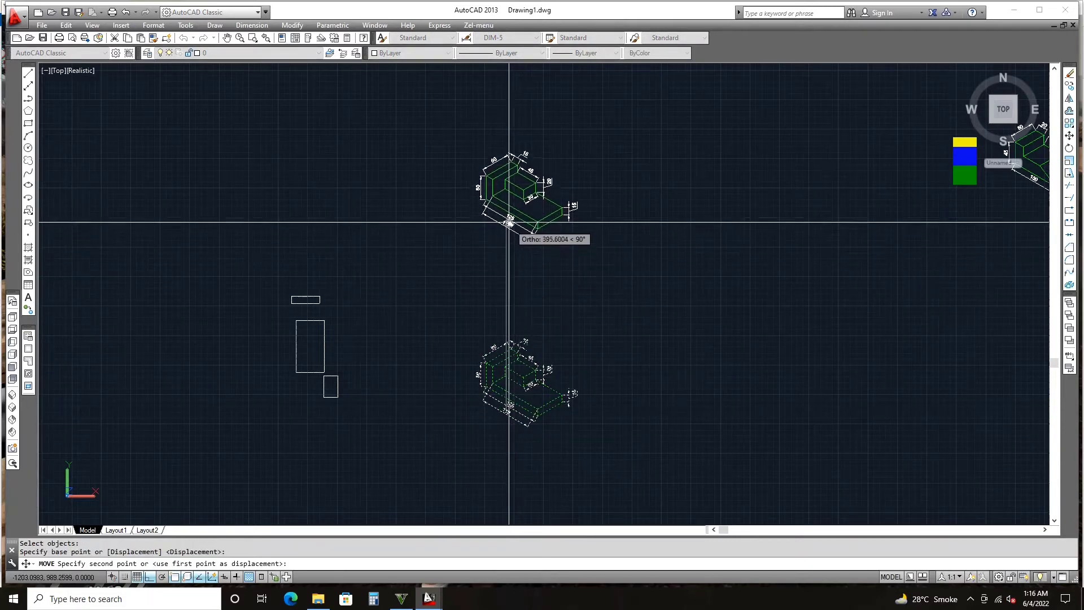
{"action": "left_click", "coordinate": [504, 214]}
{"action": "middle_click_drag", "start_coordinate": [382, 355], "coordinate": [561, 350]}
{"action": "scroll", "coordinate": [469, 309], "scroll_direction": "up", "scroll_amount": 2}
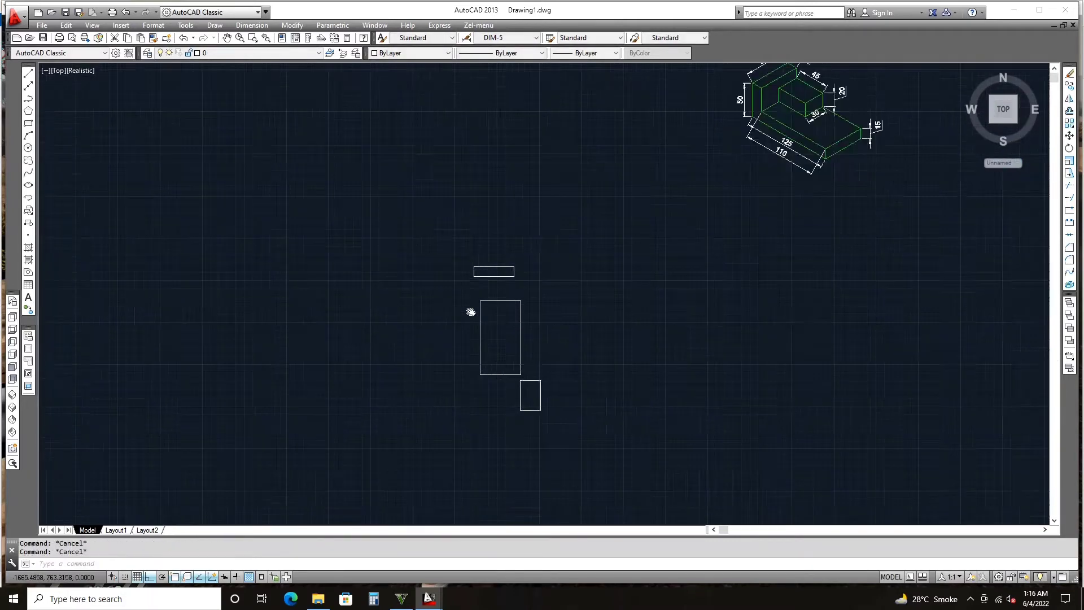
{"action": "scroll", "coordinate": [468, 309], "scroll_direction": "up", "scroll_amount": 2}
Begin extruding the top rectangle with EX, then cancel the extrusion.
{"action": "key", "text": "Escape"}
{"action": "key", "text": "Escape"}
{"action": "type", "text": "ex"}
{"action": "key", "text": "Return"}
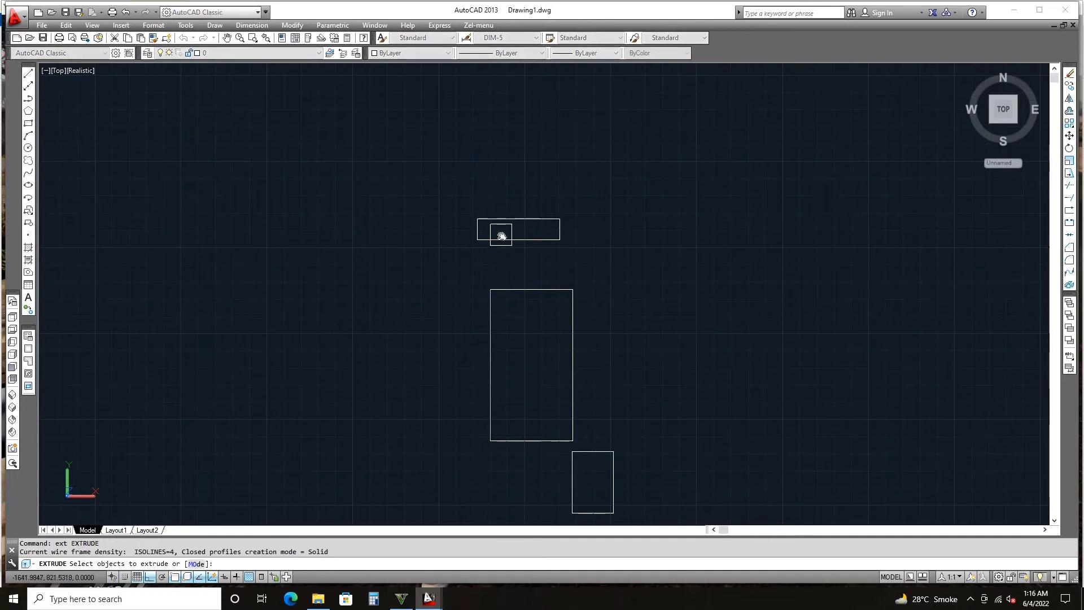
{"action": "left_click", "coordinate": [496, 240]}
{"action": "key", "text": "Return"}
{"action": "key", "text": "Escape"}
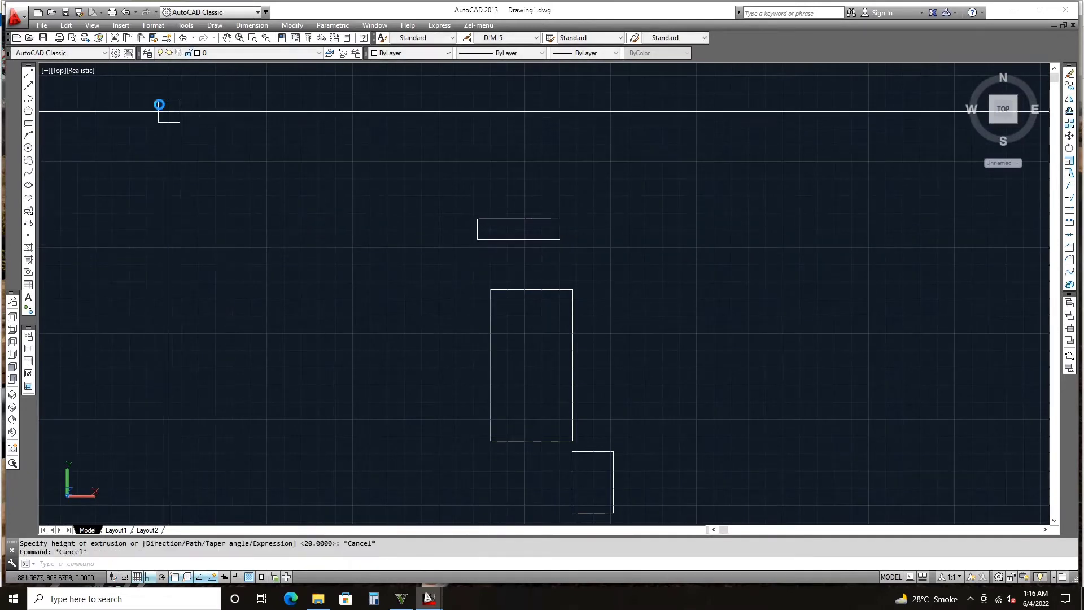
{"action": "key", "text": "Escape"}
{"action": "left_click", "coordinate": [92, 25]}
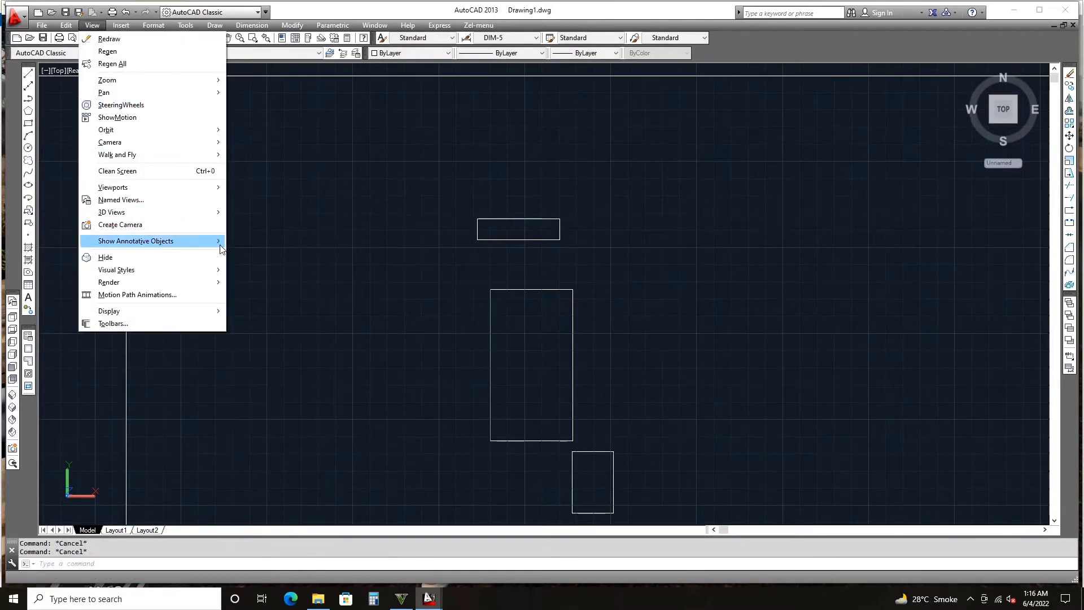
{"action": "mouse_move", "coordinate": [117, 269]}
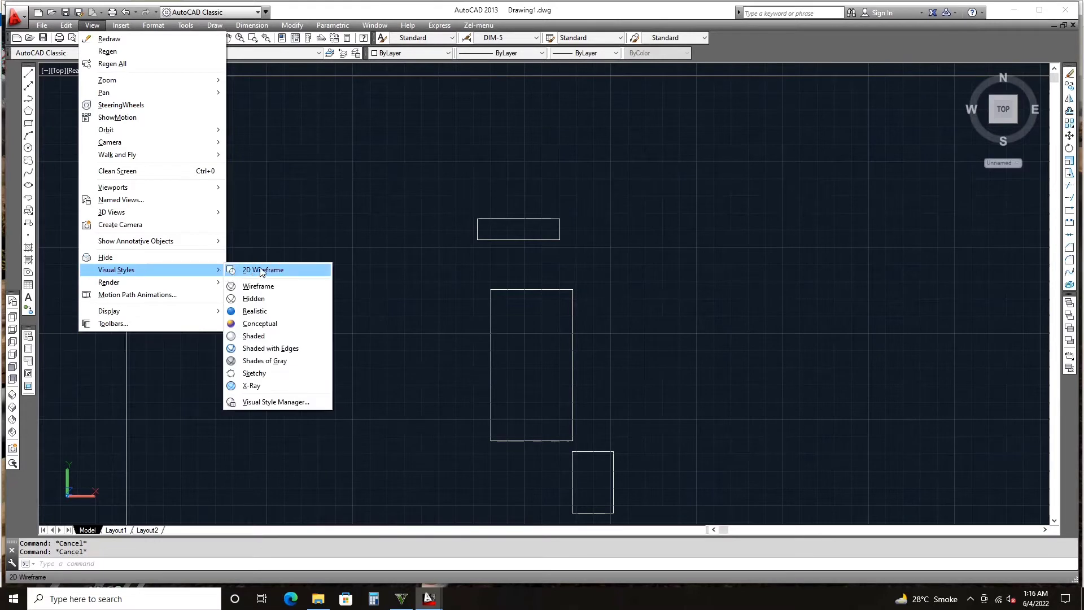
Switch to 2D Wireframe and extrude the top rectangle to height 50.
{"action": "left_click", "coordinate": [261, 271]}
{"action": "type", "text": "ex"}
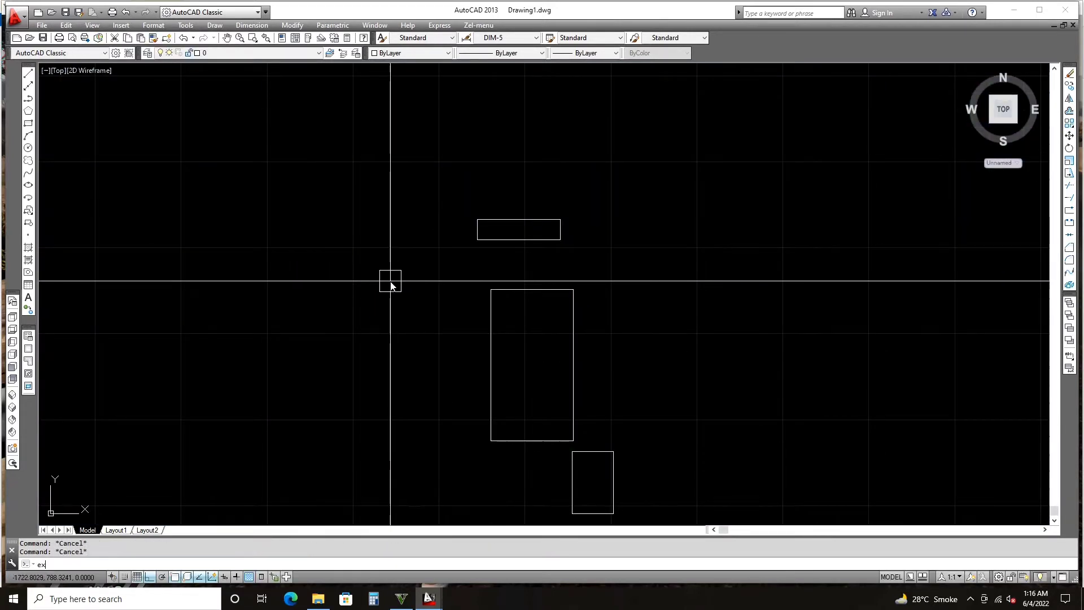
{"action": "key", "text": "Return"}
{"action": "left_click", "coordinate": [484, 229]}
{"action": "key", "text": "Return"}
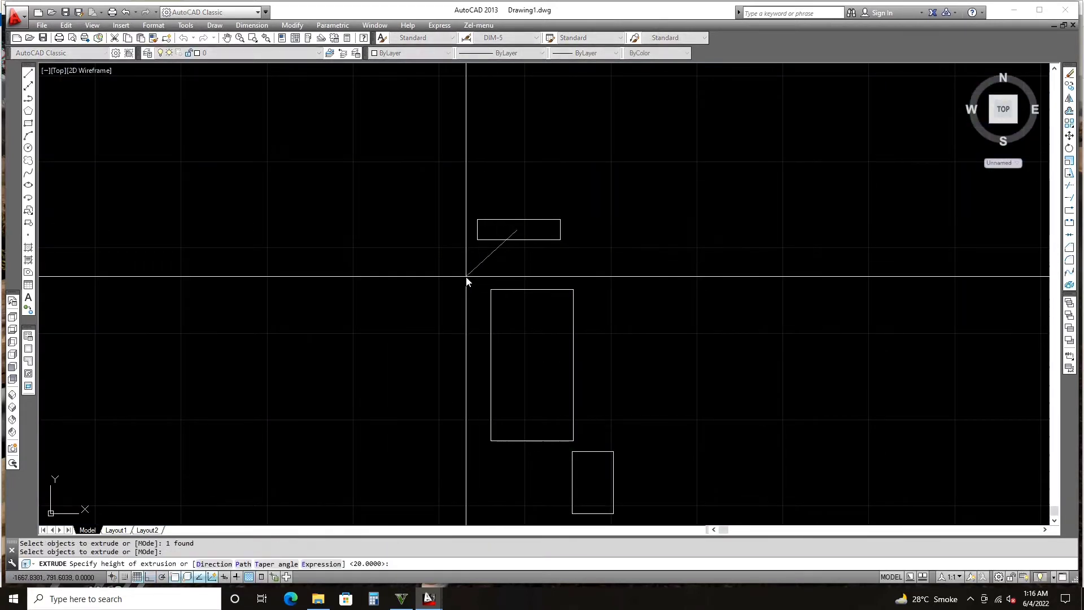
{"action": "middle_click_drag", "start_coordinate": [462, 286], "coordinate": [535, 228], "text": "shift"}
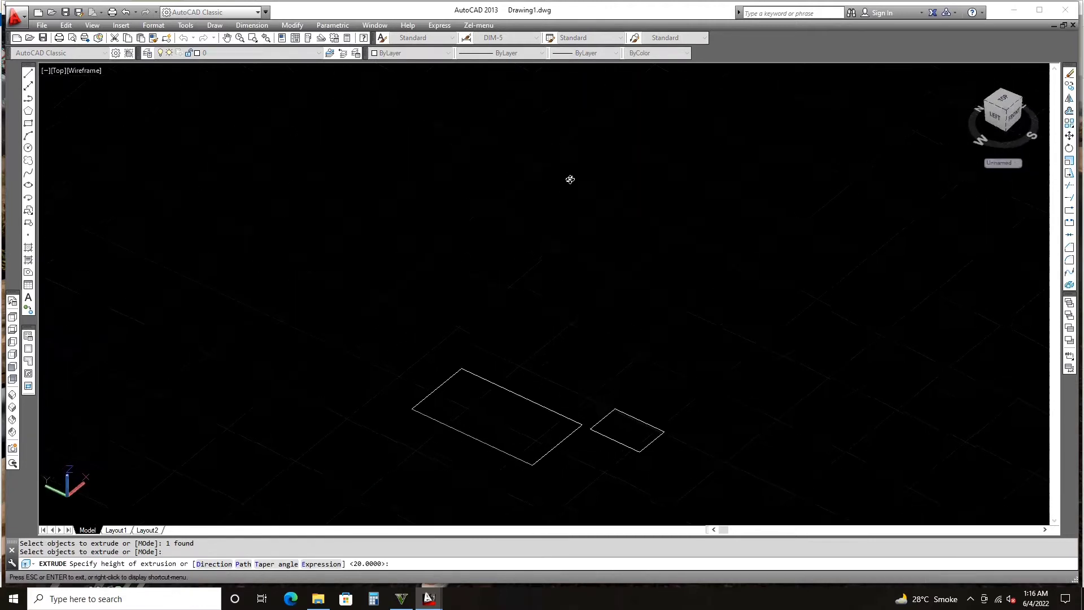
{"action": "middle_click_drag", "start_coordinate": [570, 179], "coordinate": [557, 155], "text": "shift"}
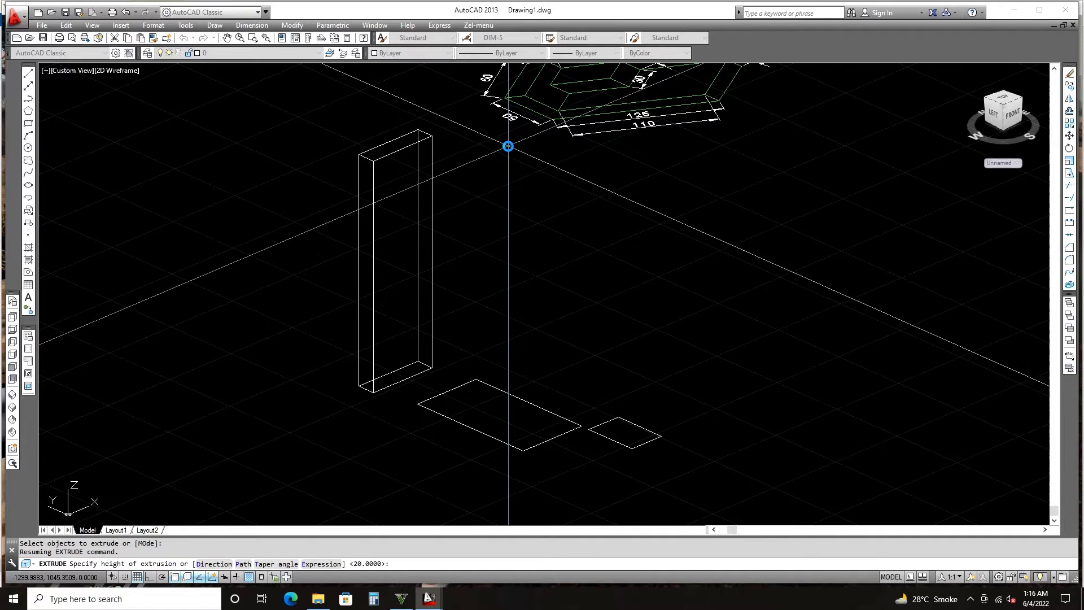
{"action": "type", "text": "50"}
{"action": "key", "text": "Return"}
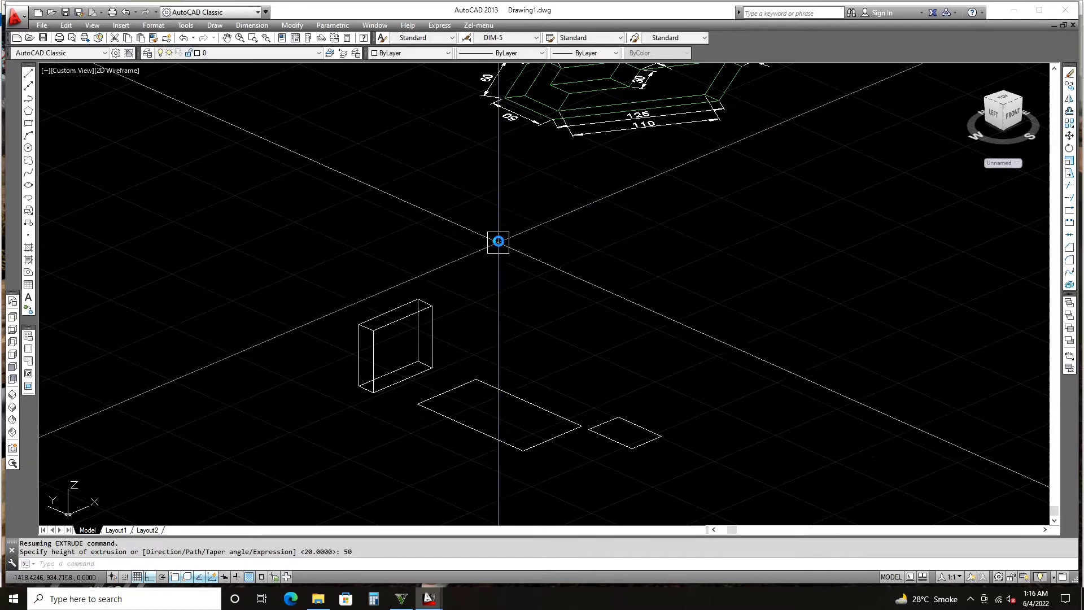
{"action": "key", "text": "Escape"}
From Top view, extrude the large rectangle to height 15.
{"action": "left_click", "coordinate": [13, 318]}
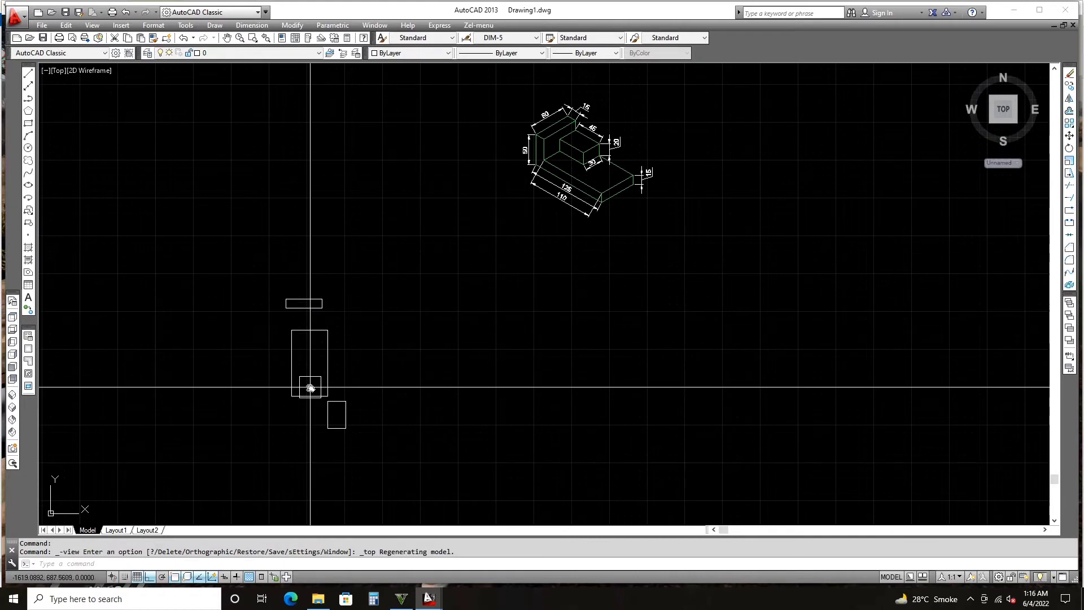
{"action": "scroll", "coordinate": [310, 384], "scroll_direction": "up", "scroll_amount": 4}
{"action": "key", "text": "Escape"}
{"action": "key", "text": "Escape"}
{"action": "type", "text": "ext"}
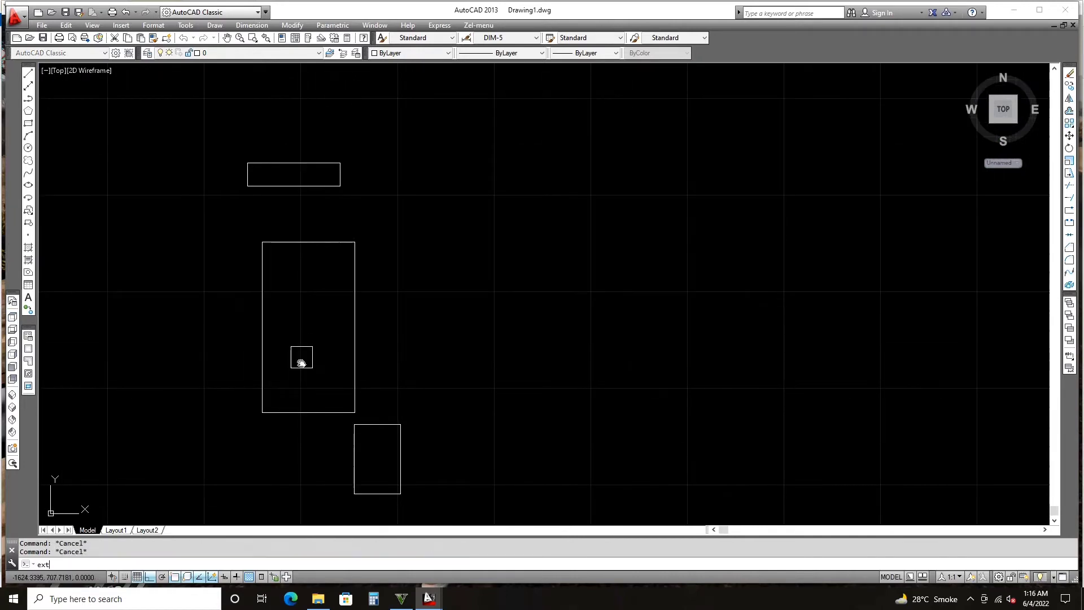
{"action": "key", "text": "Return"}
{"action": "left_click", "coordinate": [262, 346]}
{"action": "key", "text": "Return"}
{"action": "middle_click_drag", "start_coordinate": [258, 363], "coordinate": [402, 188], "text": "shift"}
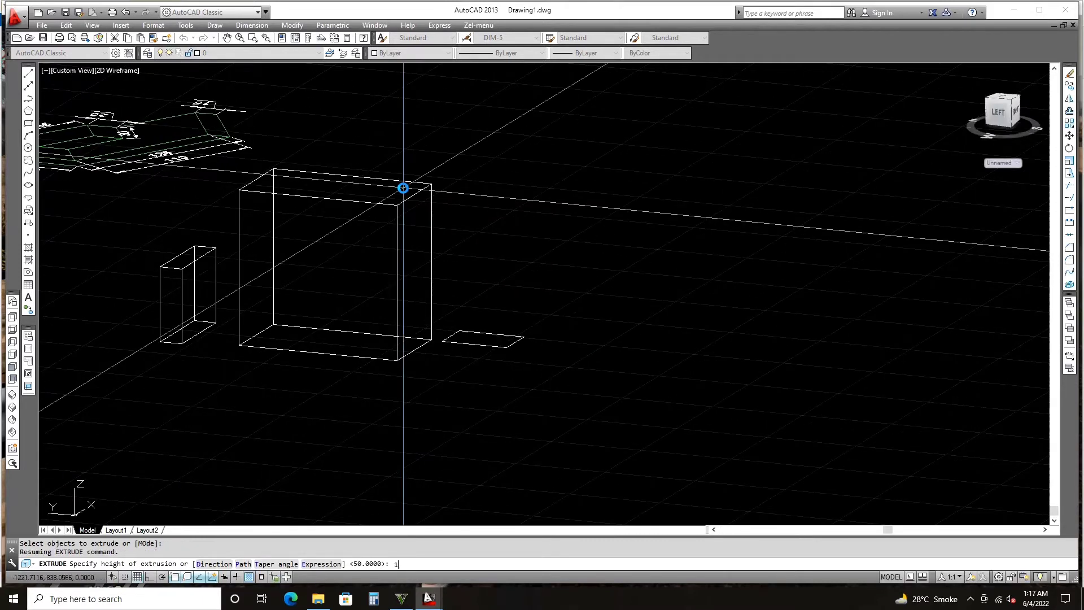
{"action": "type", "text": "5"}
{"action": "key", "text": "Return"}
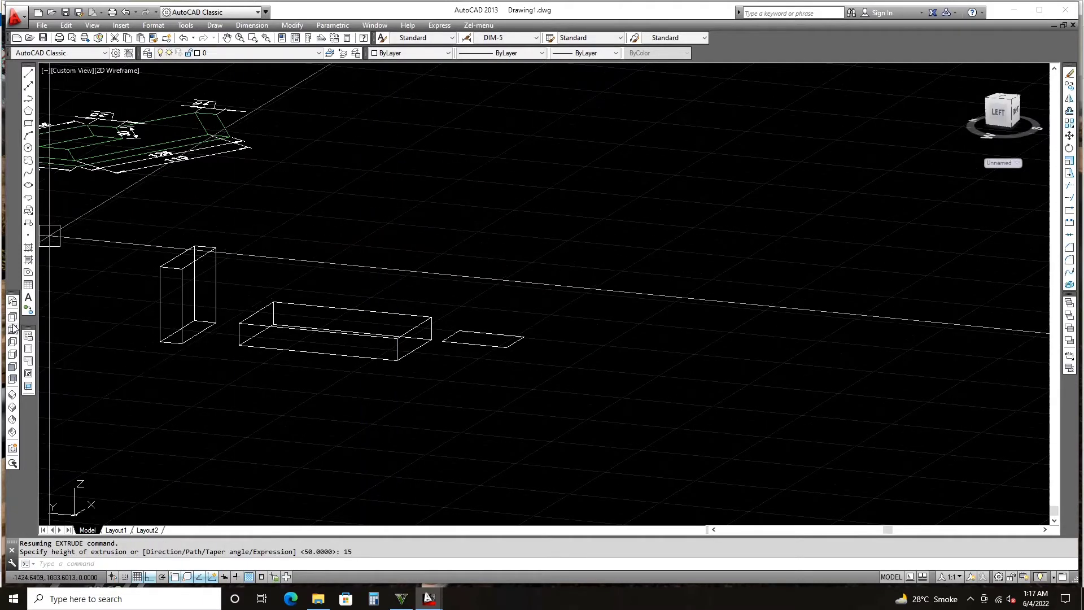
Extrude the small rectangle to height 20 and switch to Left view.
{"action": "left_click", "coordinate": [13, 318]}
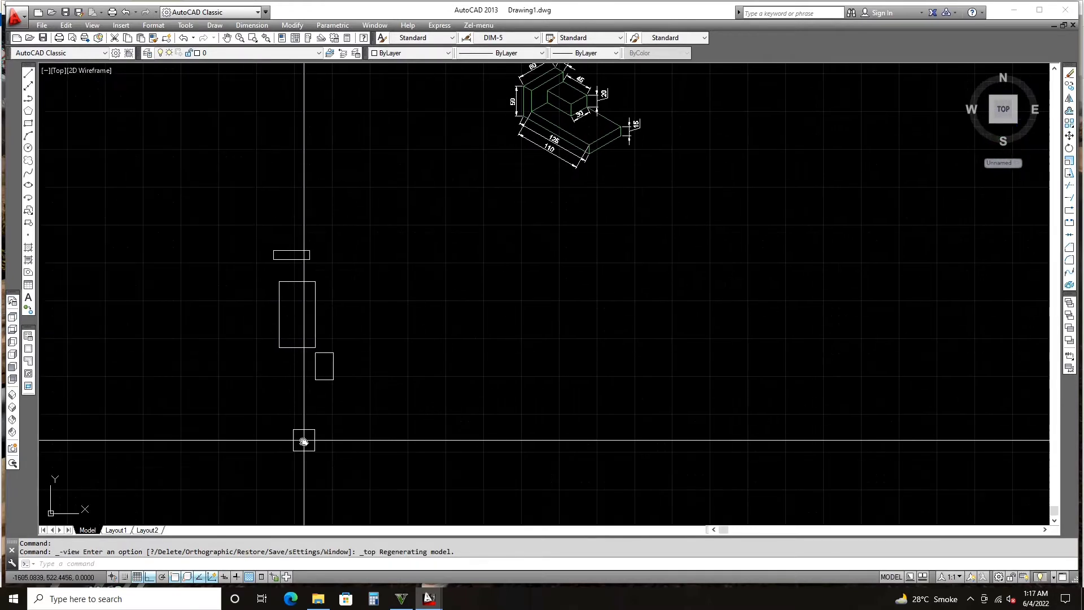
{"action": "type", "text": "ext"}
{"action": "key", "text": "Return"}
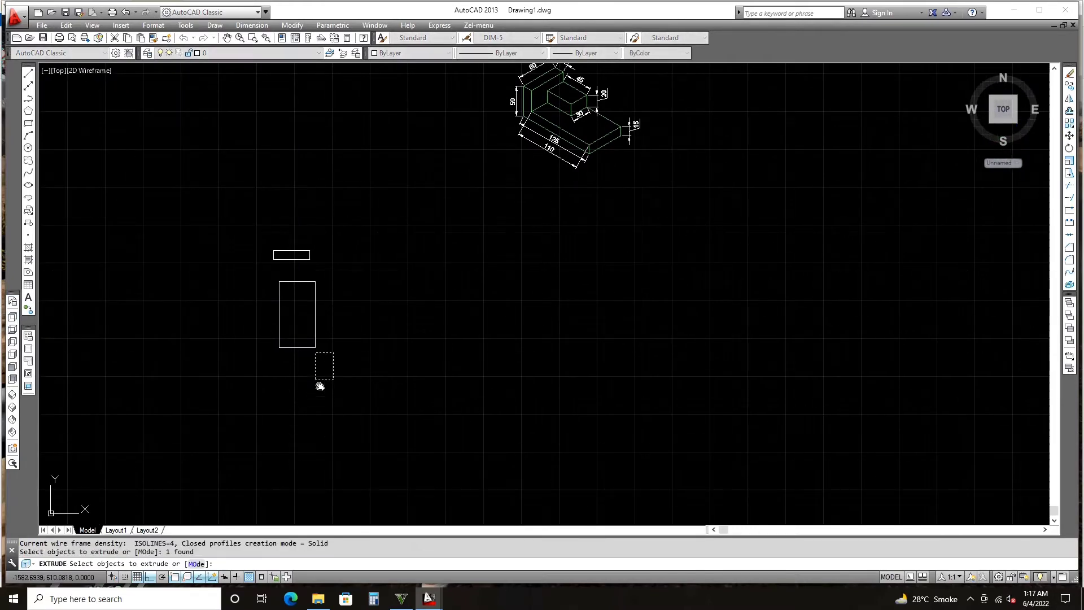
{"action": "key", "text": "Return"}
{"action": "mouse_move", "coordinate": [299, 427]}
{"action": "middle_mouse_down", "text": "shift"}
{"action": "mouse_move", "coordinate": [401, 330]}
{"action": "mouse_move", "coordinate": [438, 320]}
{"action": "mouse_move", "coordinate": [237, 301]}
{"action": "middle_mouse_up", "text": "shift"}
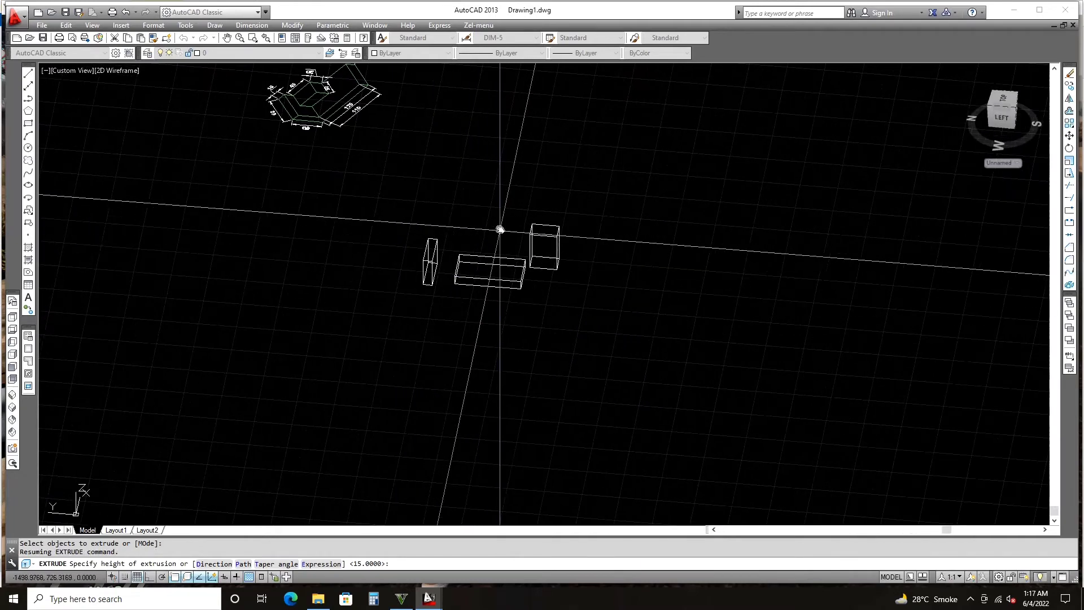
{"action": "type", "text": "2"}
{"action": "key", "text": "Escape"}
{"action": "key", "text": "Escape"}
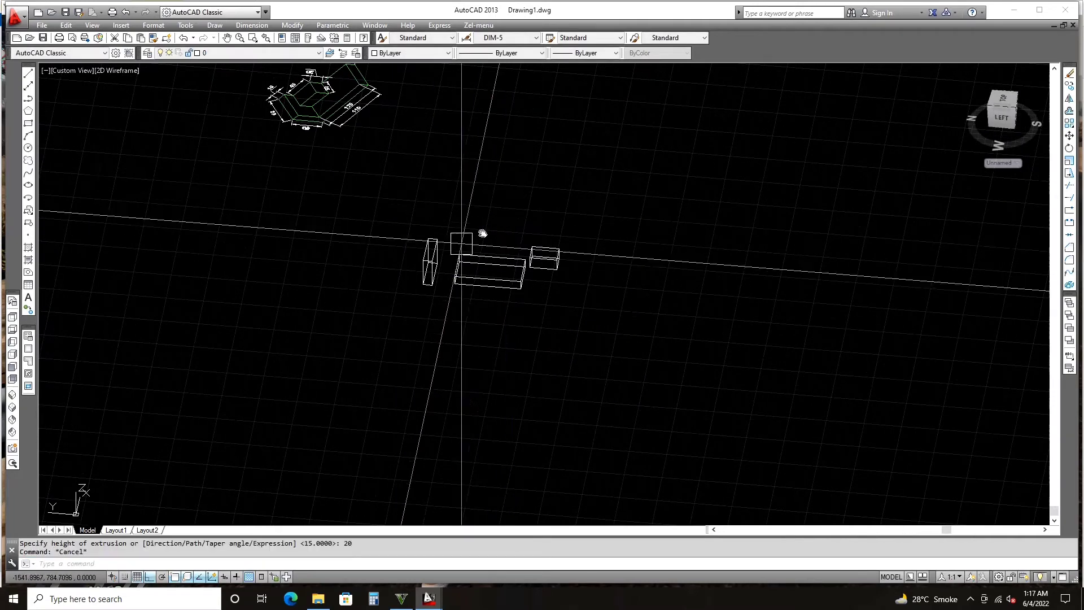
{"action": "left_click", "coordinate": [12, 341]}
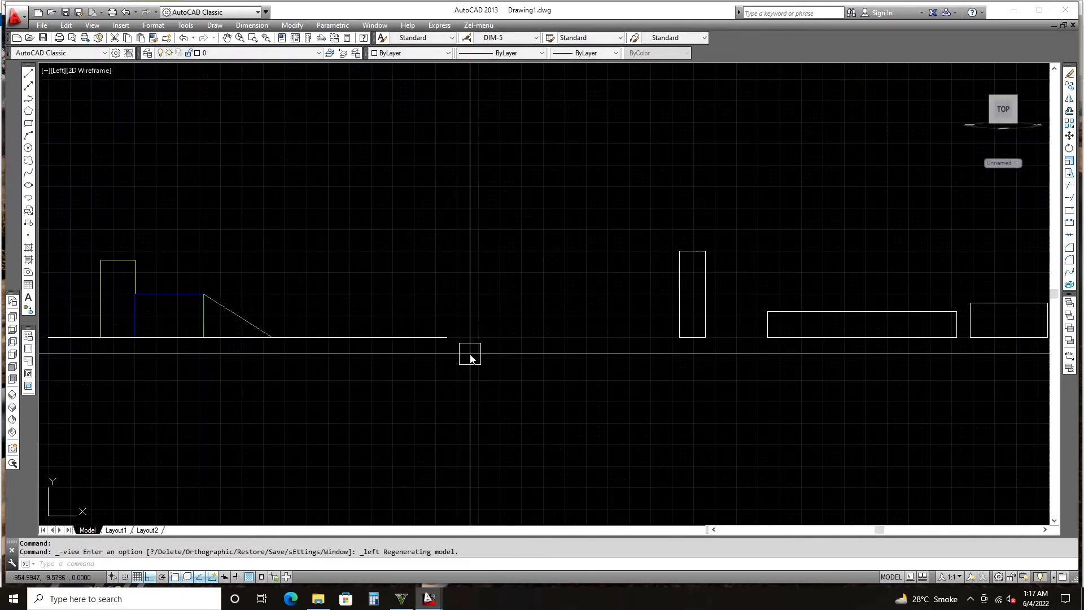
Move the long slab to snap against the tall block's lower corner.
{"action": "middle_click_drag", "start_coordinate": [468, 353], "coordinate": [150, 400]}
{"action": "scroll", "coordinate": [320, 411], "scroll_direction": "up", "scroll_amount": 2}
{"action": "scroll", "coordinate": [273, 390], "scroll_direction": "up", "scroll_amount": 2}
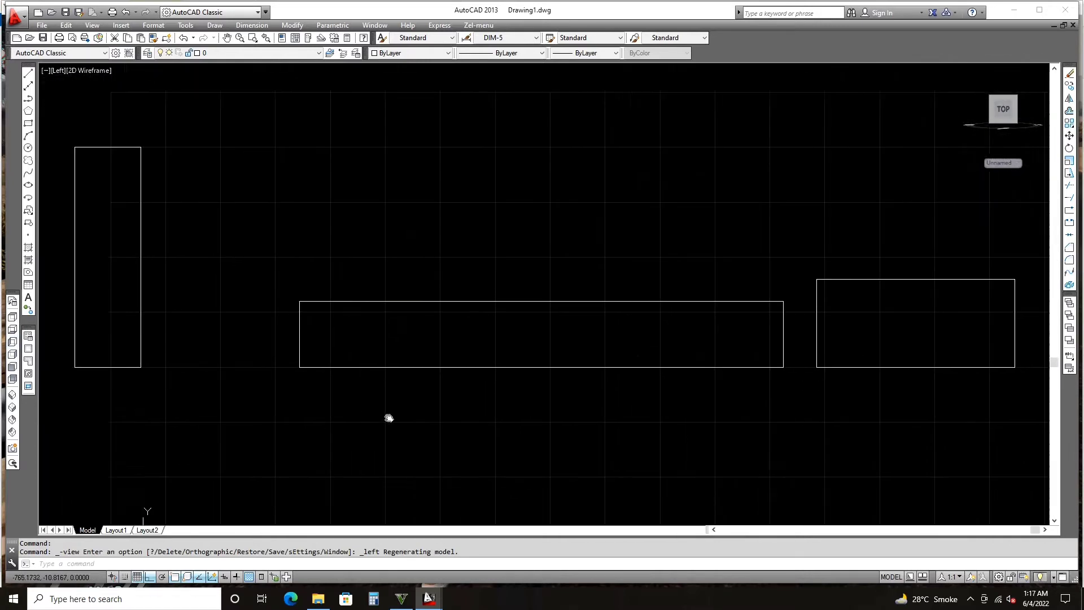
{"action": "middle_click_drag", "start_coordinate": [387, 417], "coordinate": [444, 426]}
{"action": "key", "text": "Return"}
{"action": "left_click", "coordinate": [491, 283]}
{"action": "left_click", "coordinate": [360, 399]}
{"action": "key", "text": "Return"}
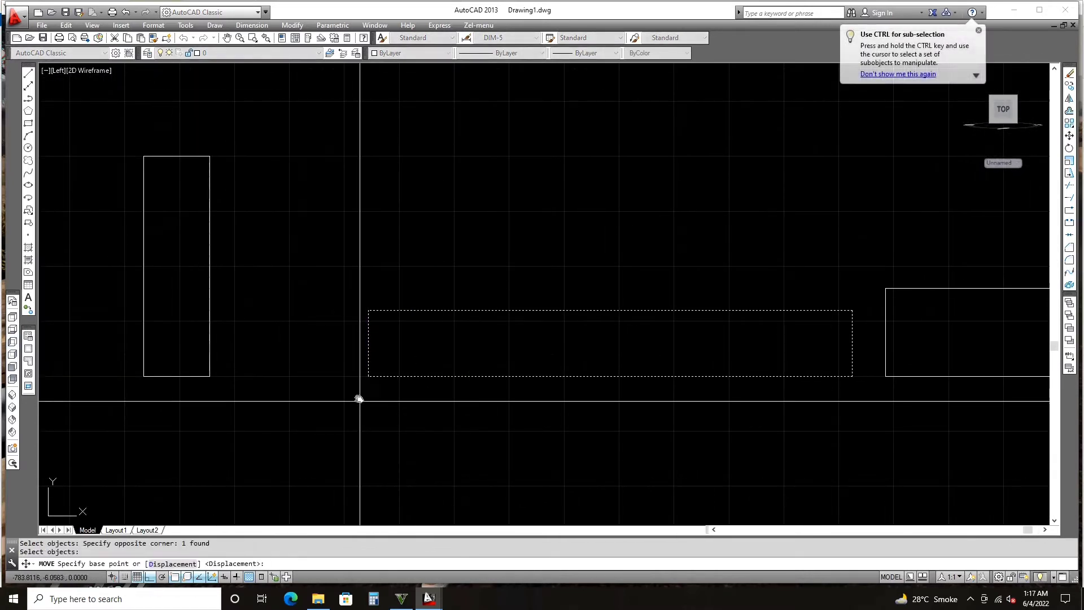
{"action": "left_click", "coordinate": [368, 377]}
{"action": "left_click", "coordinate": [209, 376]}
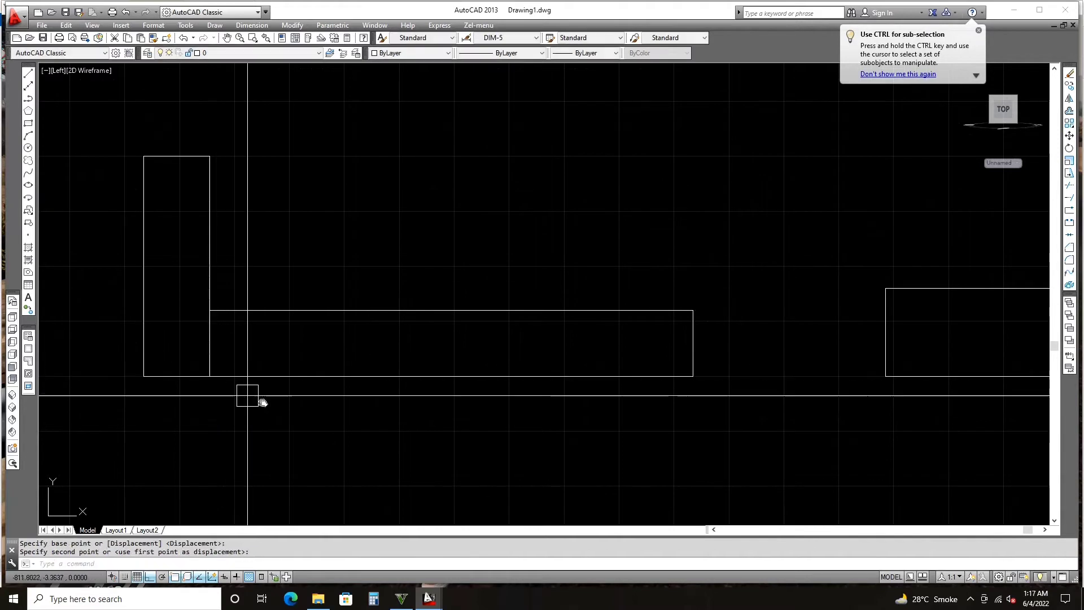
Move the small block onto the slab, then return to Top view.
{"action": "scroll", "coordinate": [341, 424], "scroll_direction": "down", "scroll_amount": 4}
{"action": "middle_click_drag", "start_coordinate": [340, 424], "coordinate": [213, 428]}
{"action": "type", "text": "m"}
{"action": "key", "text": "Return"}
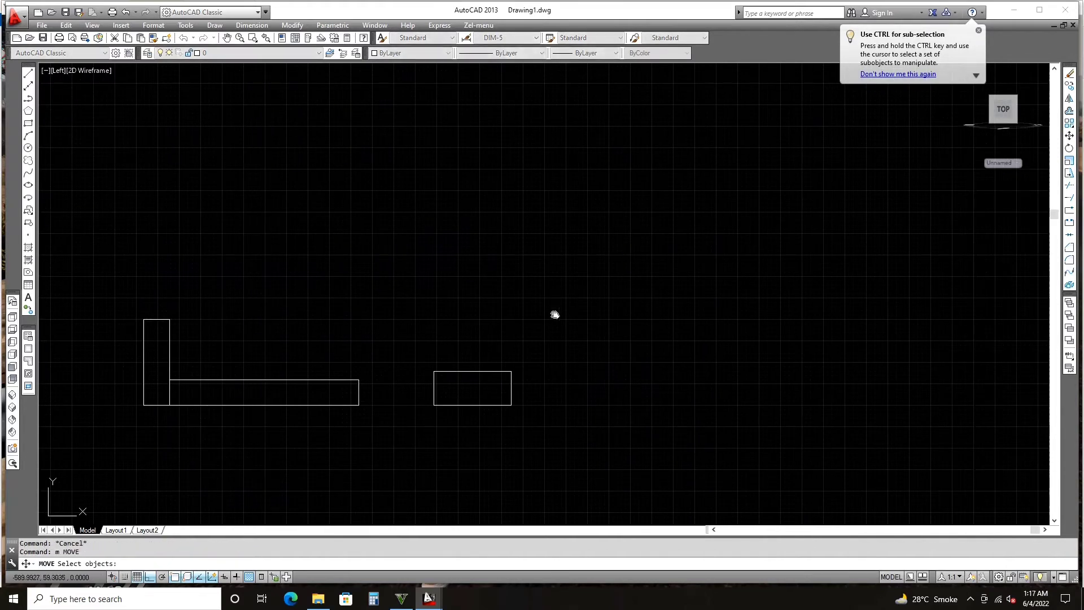
{"action": "left_click", "coordinate": [557, 310]}
{"action": "left_click", "coordinate": [431, 451]}
{"action": "key", "text": "Return"}
{"action": "left_click", "coordinate": [434, 405]}
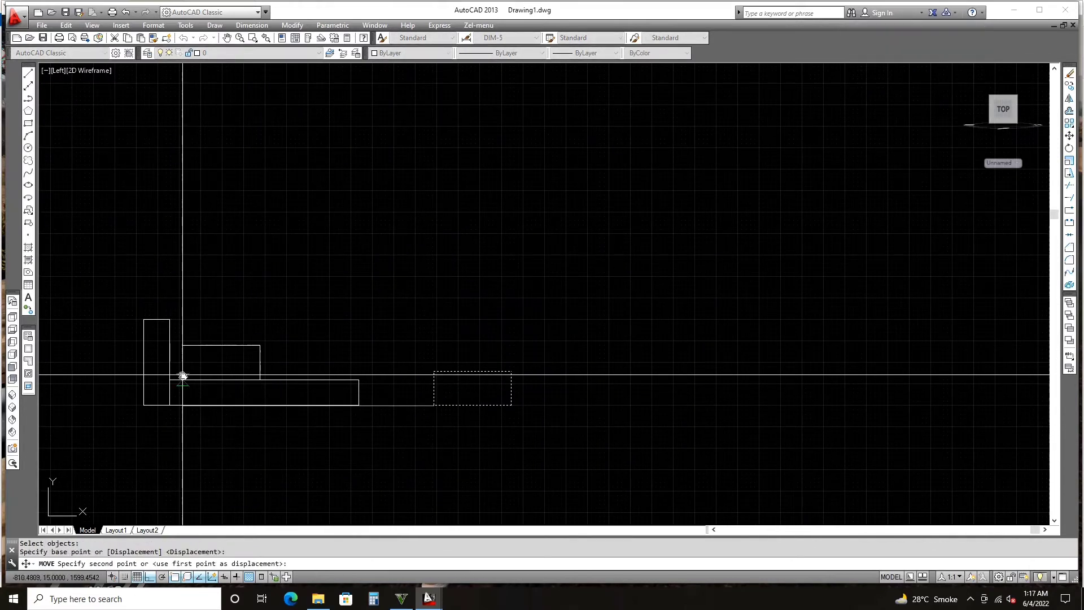
{"action": "key", "text": "Escape"}
{"action": "key", "text": "Escape"}
{"action": "scroll", "coordinate": [304, 371], "scroll_direction": "down", "scroll_amount": 5}
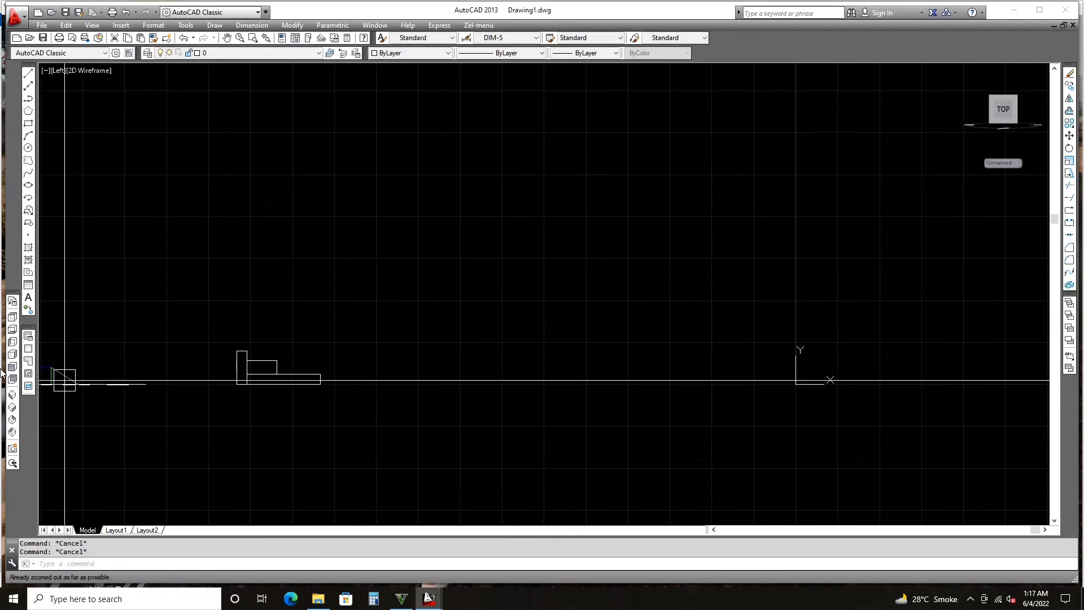
{"action": "left_click", "coordinate": [13, 330]}
Pan and zoom to centre the assembled stepped L model on screen.
{"action": "middle_click_drag", "start_coordinate": [218, 373], "coordinate": [356, 375]}
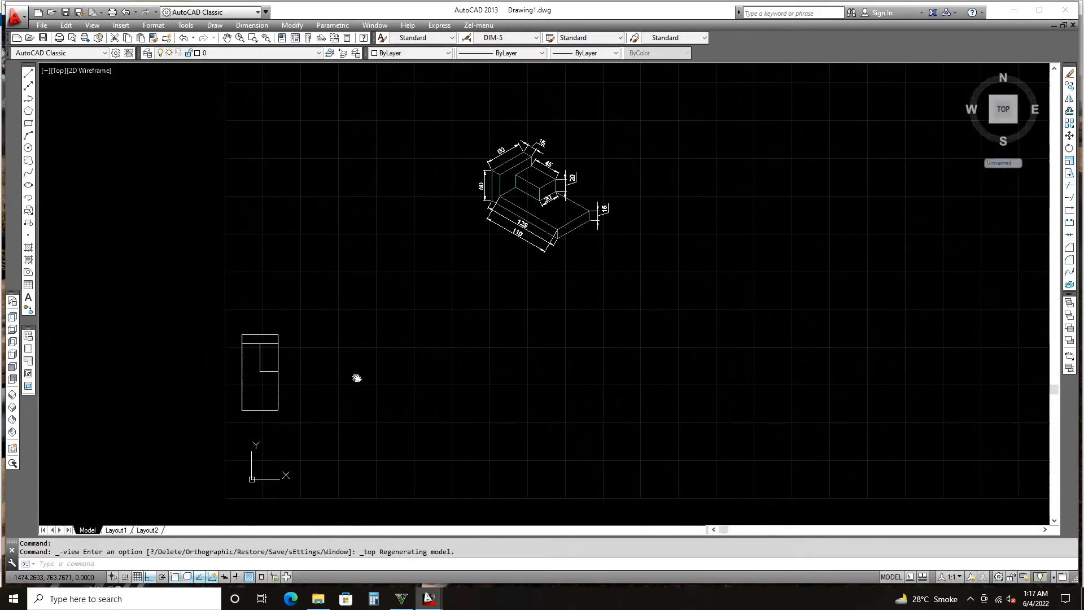
{"action": "scroll", "coordinate": [228, 403], "scroll_direction": "up", "scroll_amount": 2}
{"action": "key", "text": "Escape"}
{"action": "key", "text": "Escape"}
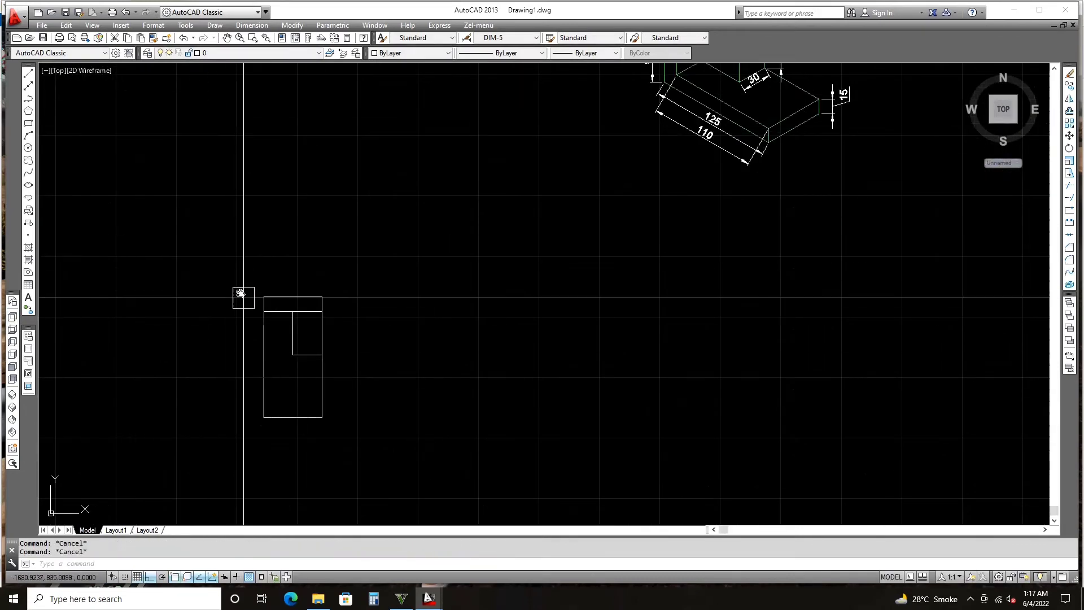
{"action": "mouse_move", "coordinate": [268, 308]}
{"action": "middle_mouse_down"}
{"action": "mouse_move", "coordinate": [256, 165]}
{"action": "mouse_move", "coordinate": [416, 341]}
{"action": "mouse_move", "coordinate": [332, 300]}
{"action": "mouse_move", "coordinate": [360, 239]}
{"action": "mouse_move", "coordinate": [346, 211]}
{"action": "mouse_move", "coordinate": [153, 204]}
{"action": "mouse_move", "coordinate": [182, 247]}
{"action": "mouse_move", "coordinate": [339, 260]}
{"action": "mouse_move", "coordinate": [391, 232]}
{"action": "mouse_move", "coordinate": [465, 221]}
{"action": "mouse_move", "coordinate": [363, 293]}
{"action": "mouse_move", "coordinate": [243, 312]}
{"action": "mouse_move", "coordinate": [344, 242]}
{"action": "middle_mouse_up"}
Set the tall upright block's colour to Magenta.
{"action": "scroll", "coordinate": [300, 176], "scroll_direction": "up", "scroll_amount": 5}
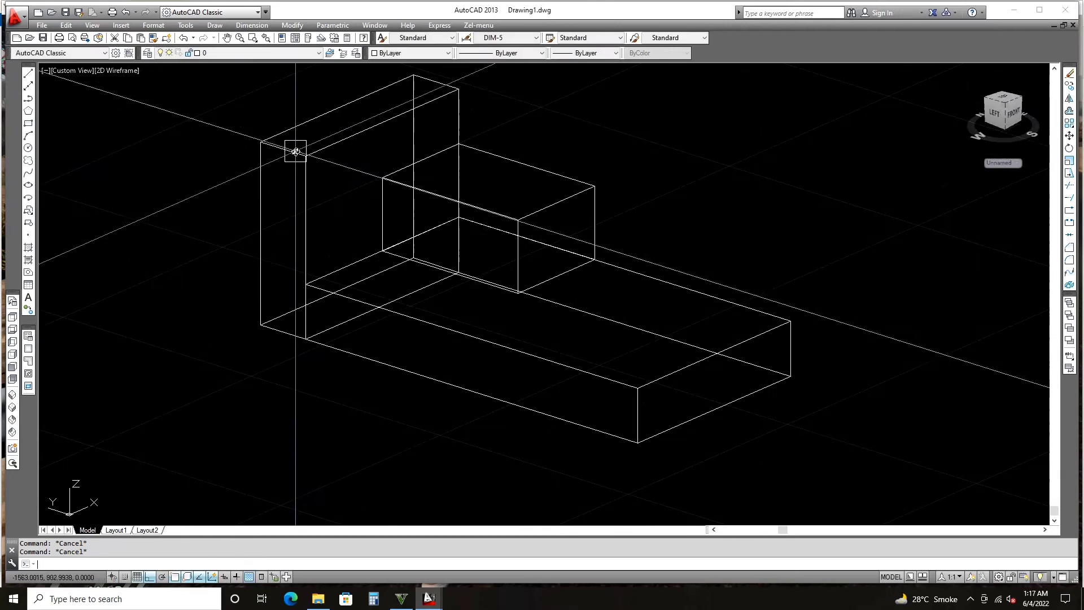
{"action": "left_click", "coordinate": [293, 151]}
{"action": "left_click", "coordinate": [417, 53]}
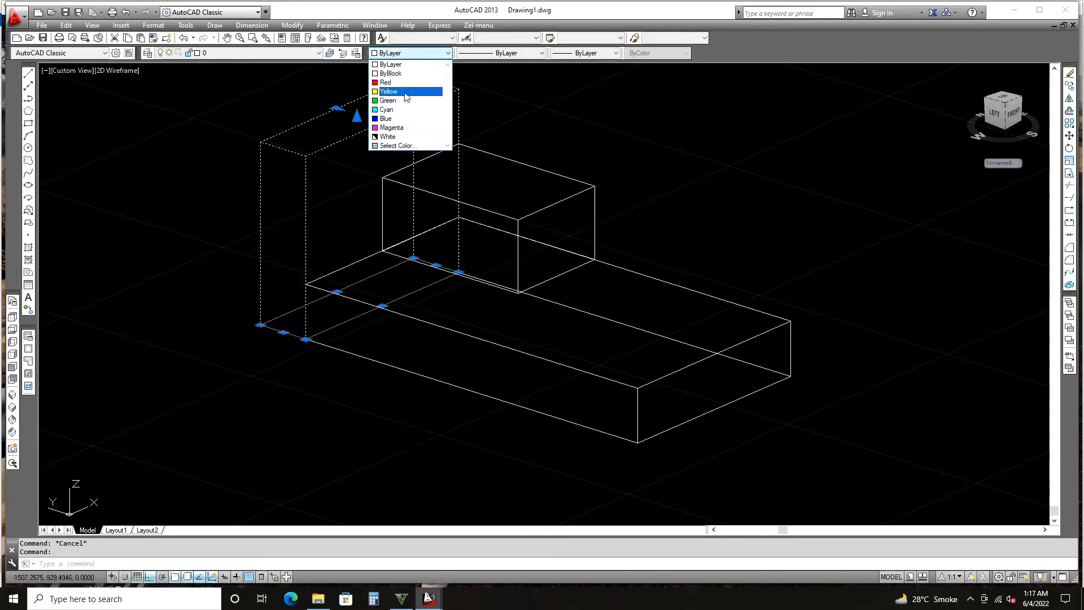
{"action": "left_click", "coordinate": [390, 128]}
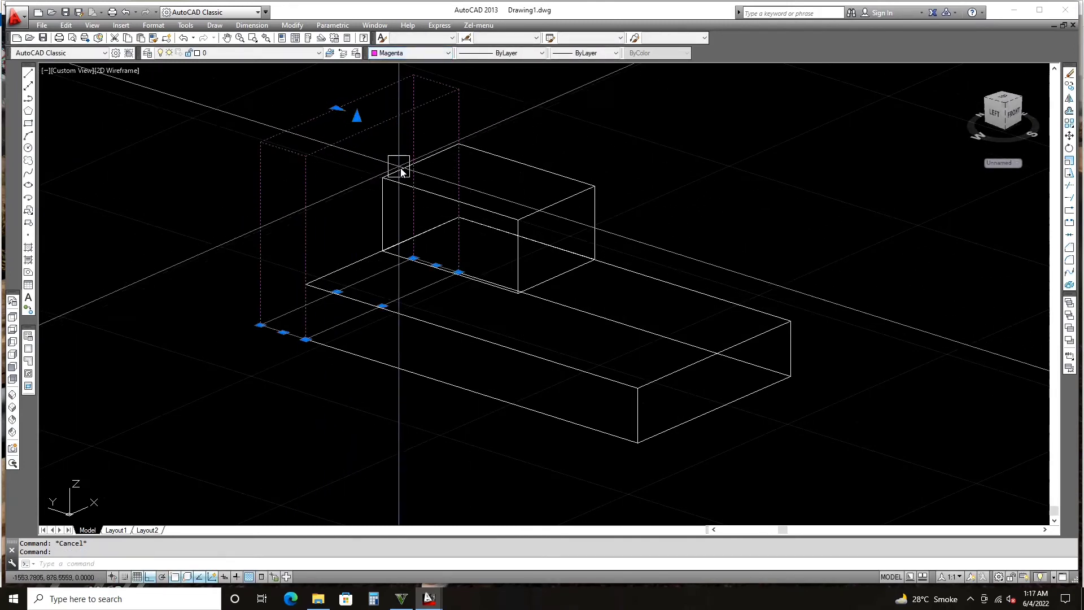
{"action": "key", "text": "Escape"}
Use MATCHPROP to apply the upright's magenta colour to the other two blocks.
{"action": "type", "text": "ma"}
{"action": "key", "text": "Return"}
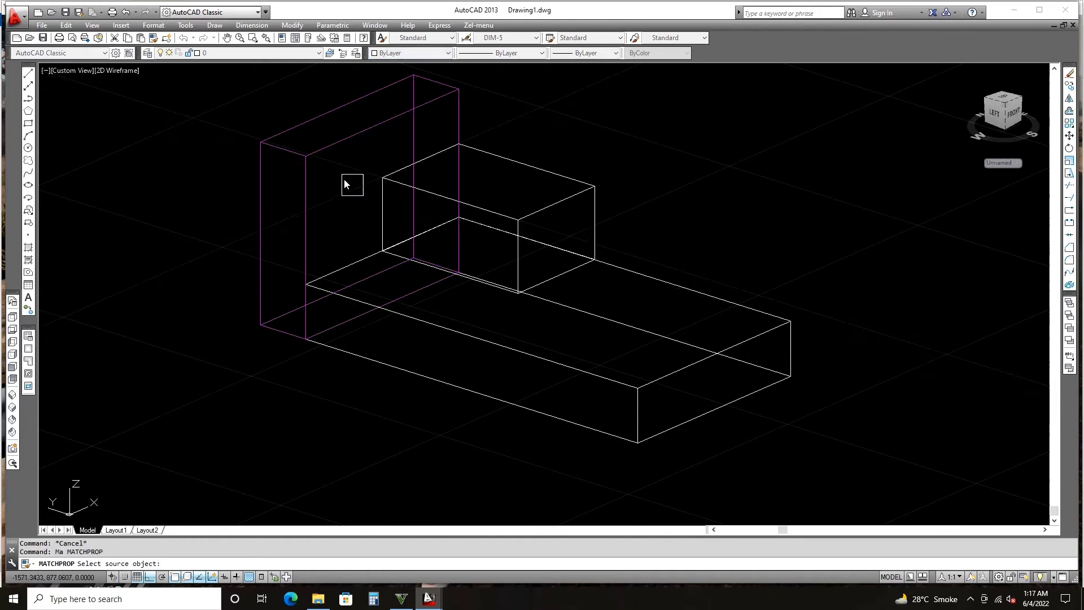
{"action": "left_click", "coordinate": [413, 198]}
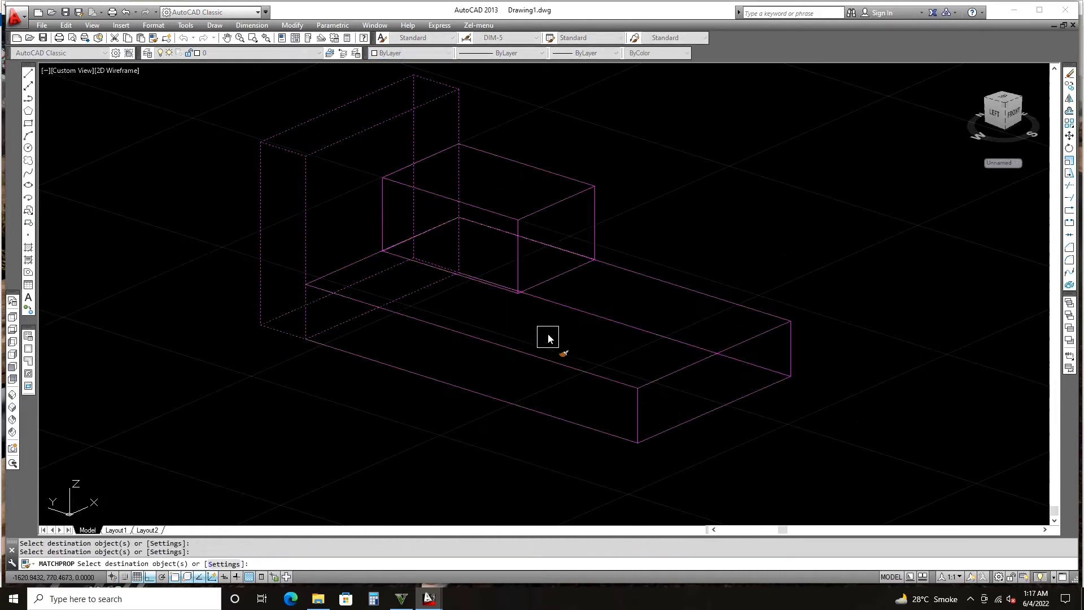
{"action": "key", "text": "Escape"}
{"action": "key", "text": "Escape"}
{"action": "scroll", "coordinate": [537, 305], "scroll_direction": "down", "scroll_amount": 3}
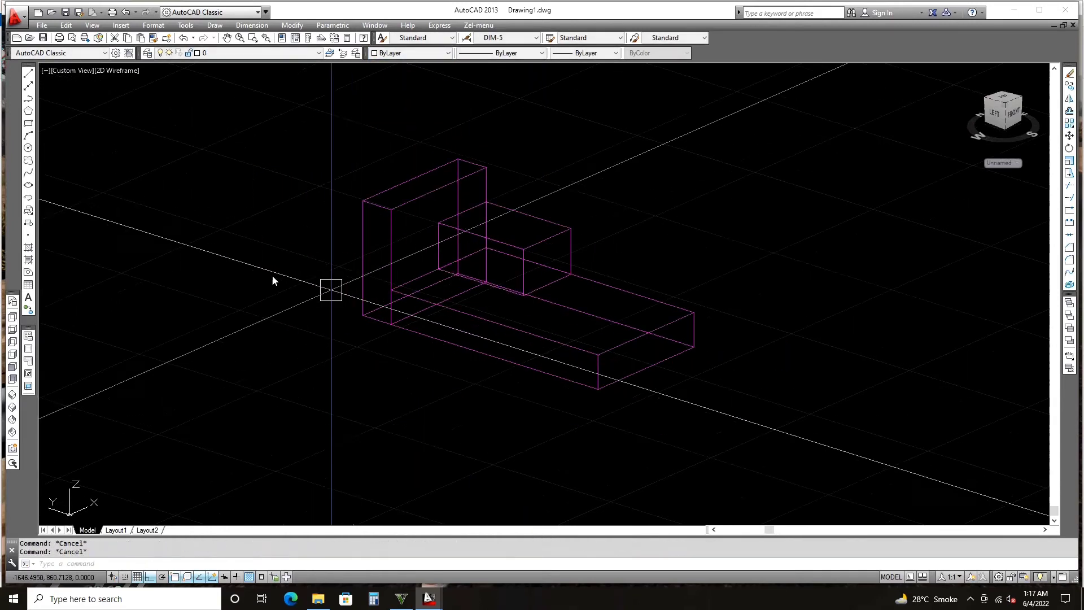
Switch the visual style to Realistic.
{"action": "left_click", "coordinate": [92, 26]}
{"action": "mouse_move", "coordinate": [116, 269]}
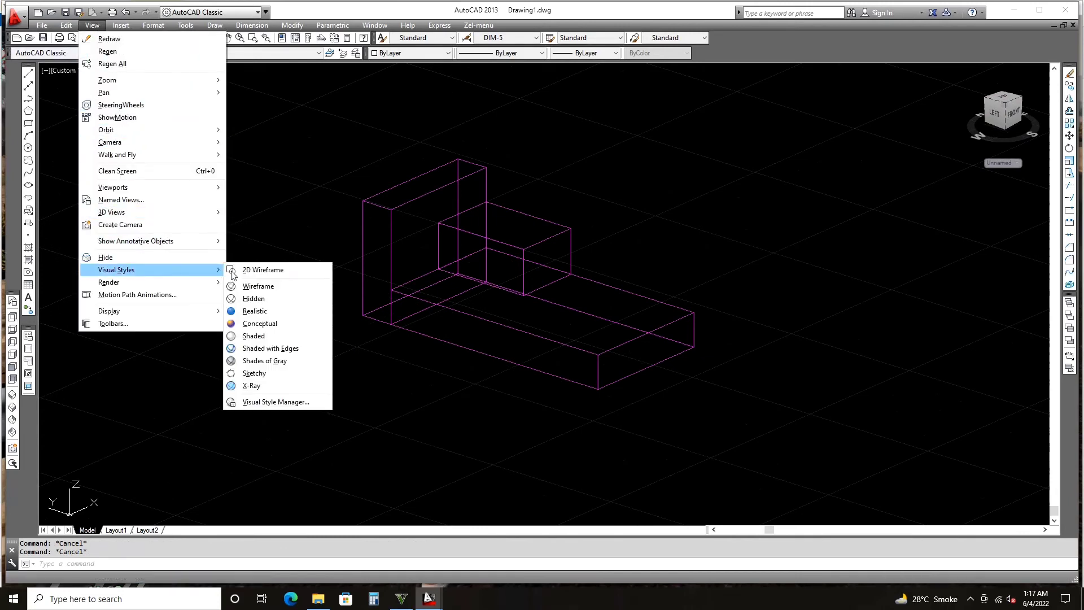
{"action": "left_click", "coordinate": [254, 311]}
{"action": "scroll", "coordinate": [316, 271], "scroll_direction": "down", "scroll_amount": 2}
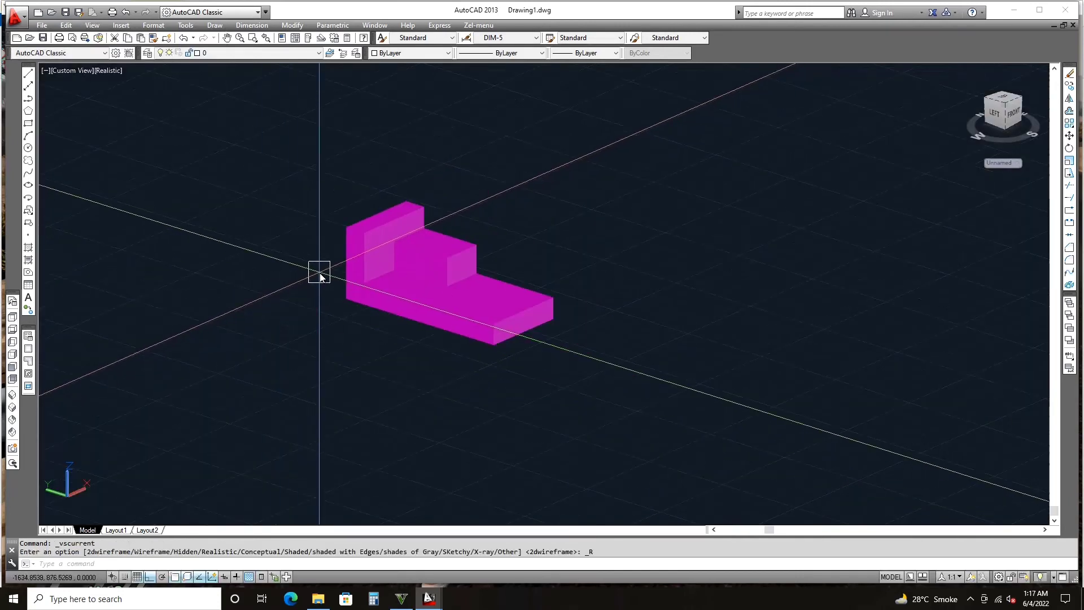
{"action": "scroll", "coordinate": [409, 261], "scroll_direction": "up", "scroll_amount": 5}
Colour the middle block Green.
{"action": "left_click", "coordinate": [426, 268]}
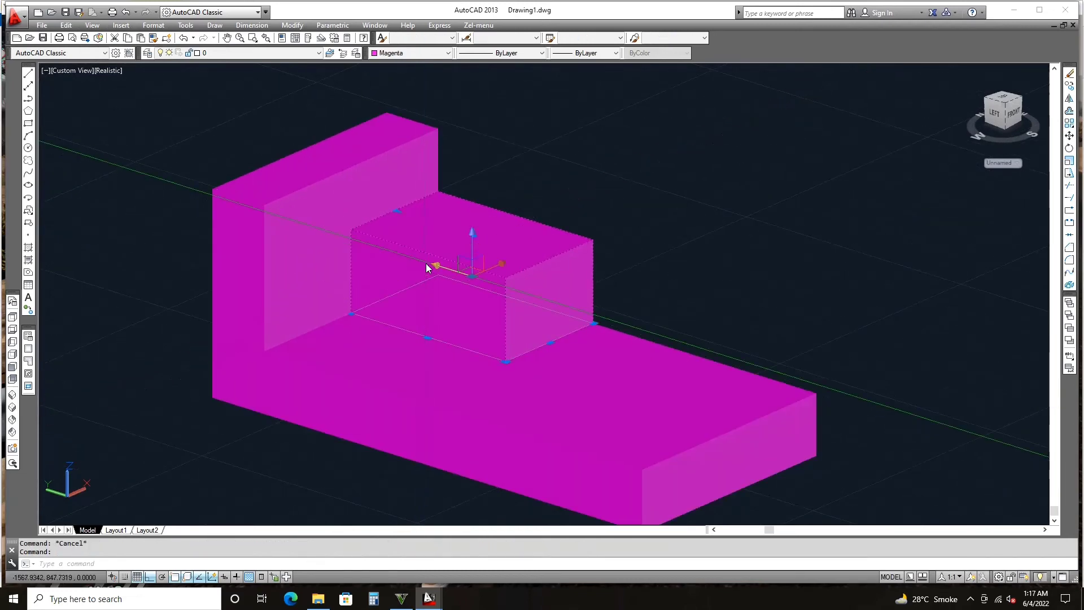
{"action": "left_click", "coordinate": [426, 50]}
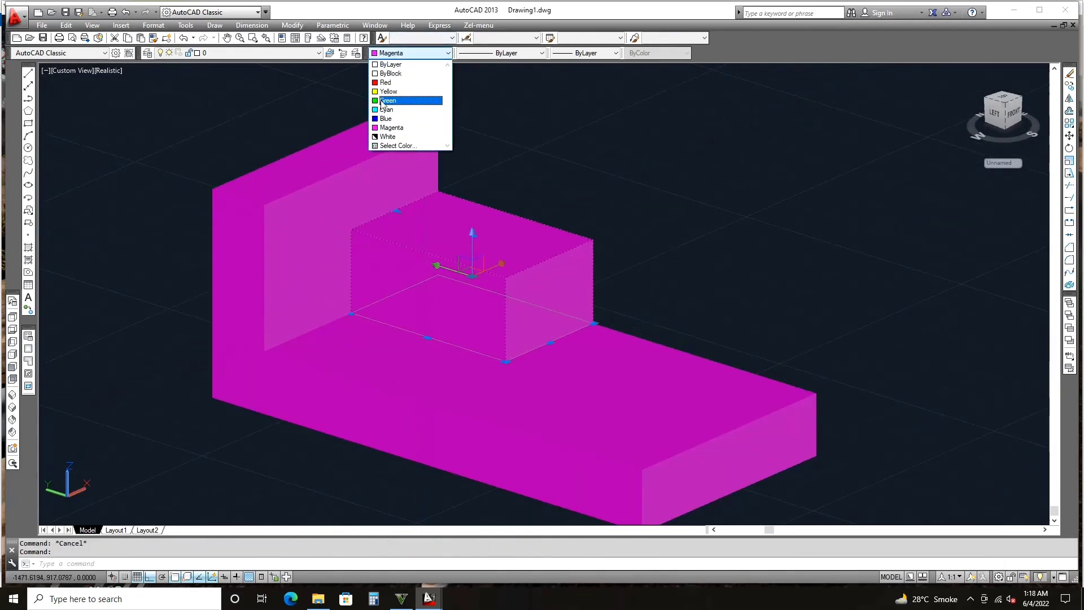
{"action": "left_click", "coordinate": [382, 100]}
{"action": "scroll", "coordinate": [446, 141], "scroll_direction": "down", "scroll_amount": 2}
{"action": "scroll", "coordinate": [452, 170], "scroll_direction": "down", "scroll_amount": 2}
Colour the base slab Red and orbit to view it from top-front.
{"action": "left_click", "coordinate": [486, 252]}
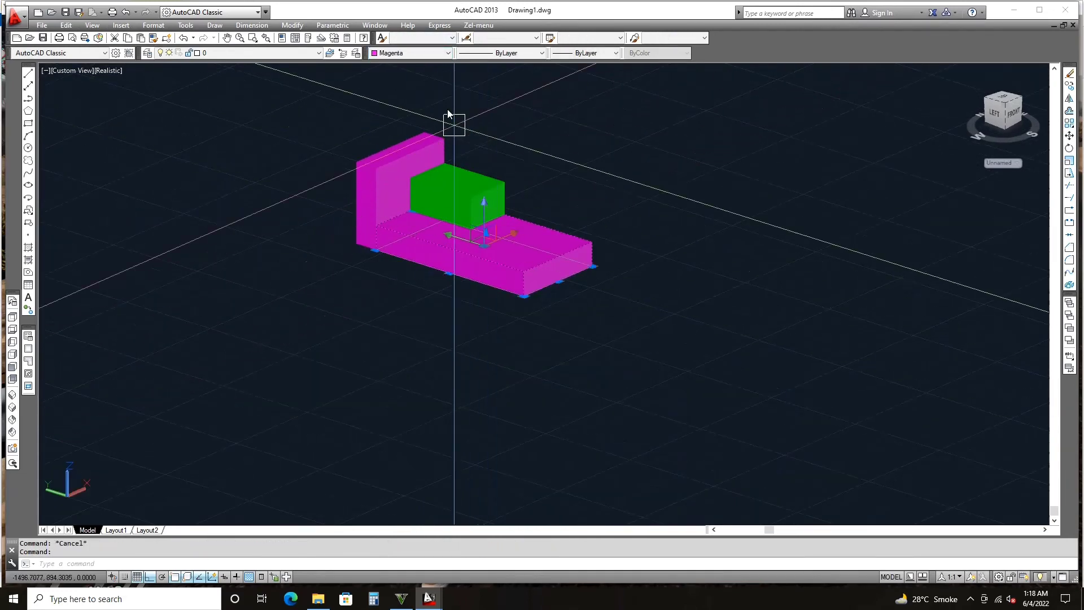
{"action": "left_click", "coordinate": [412, 52]}
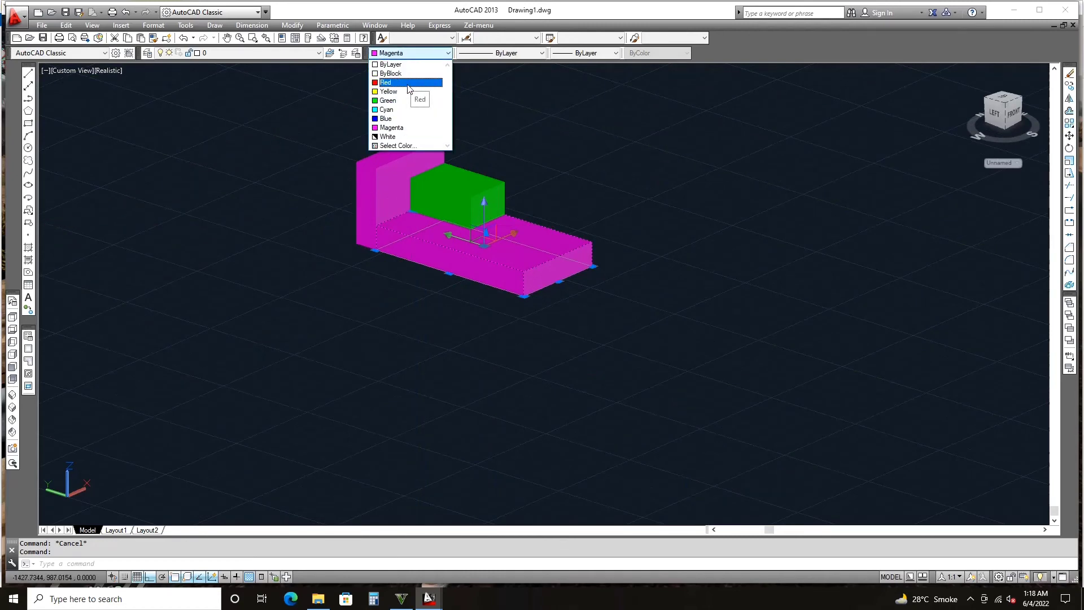
{"action": "left_click", "coordinate": [408, 83]}
{"action": "key", "text": "Escape"}
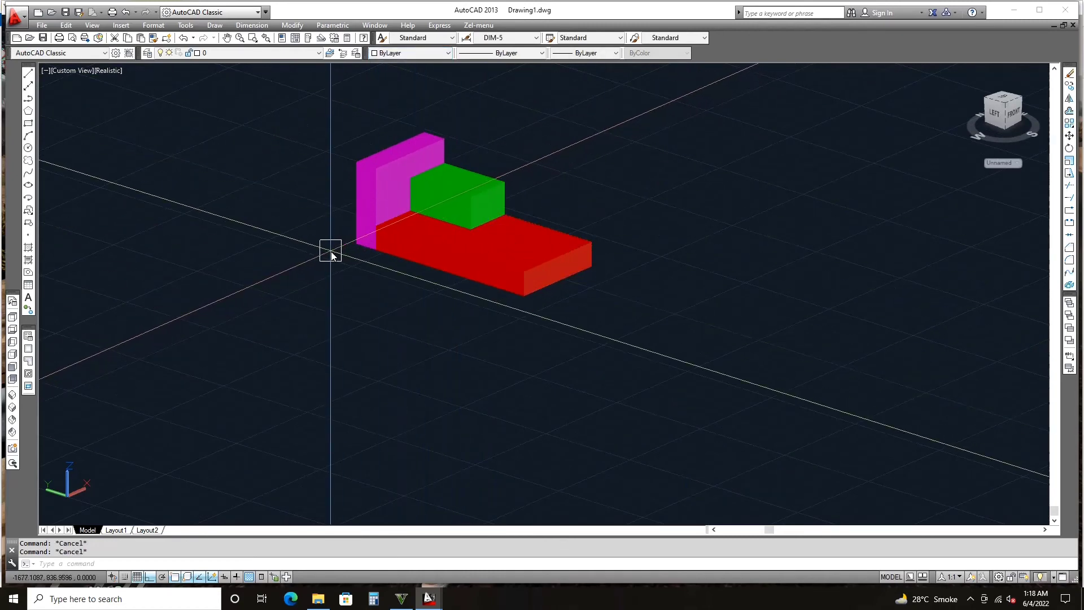
{"action": "mouse_move", "coordinate": [331, 255]}
{"action": "middle_mouse_down", "text": "shift"}
{"action": "mouse_move", "coordinate": [367, 254]}
{"action": "mouse_move", "coordinate": [128, 237]}
{"action": "mouse_move", "coordinate": [196, 295]}
{"action": "mouse_move", "coordinate": [363, 314]}
{"action": "mouse_move", "coordinate": [496, 293]}
{"action": "mouse_move", "coordinate": [592, 227]}
{"action": "mouse_move", "coordinate": [467, 232]}
{"action": "mouse_move", "coordinate": [300, 211]}
{"action": "mouse_move", "coordinate": [132, 235]}
{"action": "mouse_move", "coordinate": [134, 283]}
{"action": "mouse_move", "coordinate": [218, 320]}
{"action": "mouse_move", "coordinate": [315, 324]}
{"action": "middle_mouse_up", "text": "shift"}
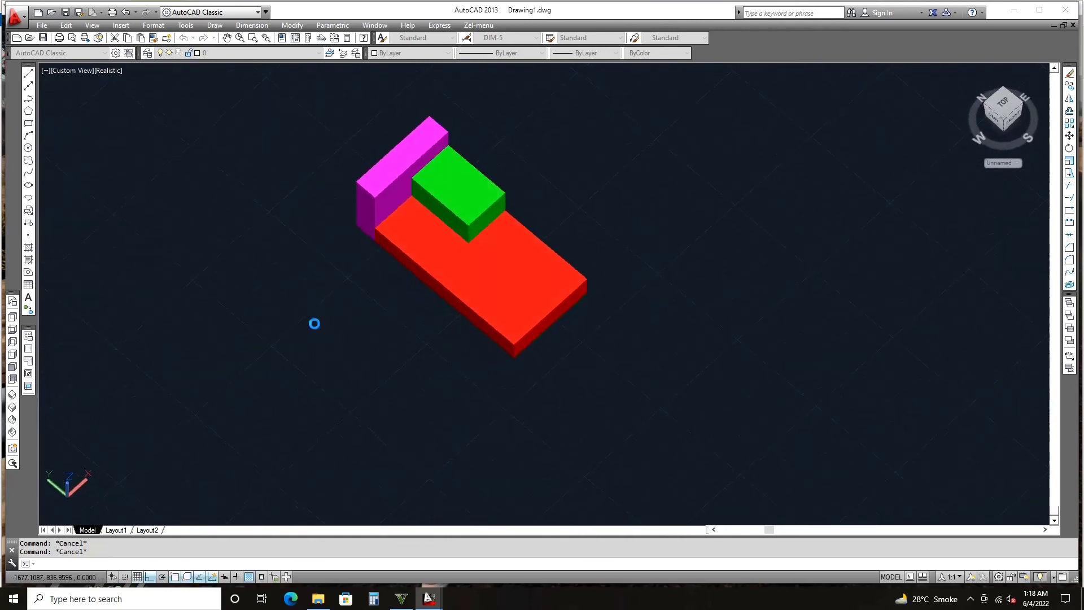
View the coloured model from the top as magenta, green and red rectangles, then stop recording.
{"action": "left_click", "coordinate": [12, 320]}
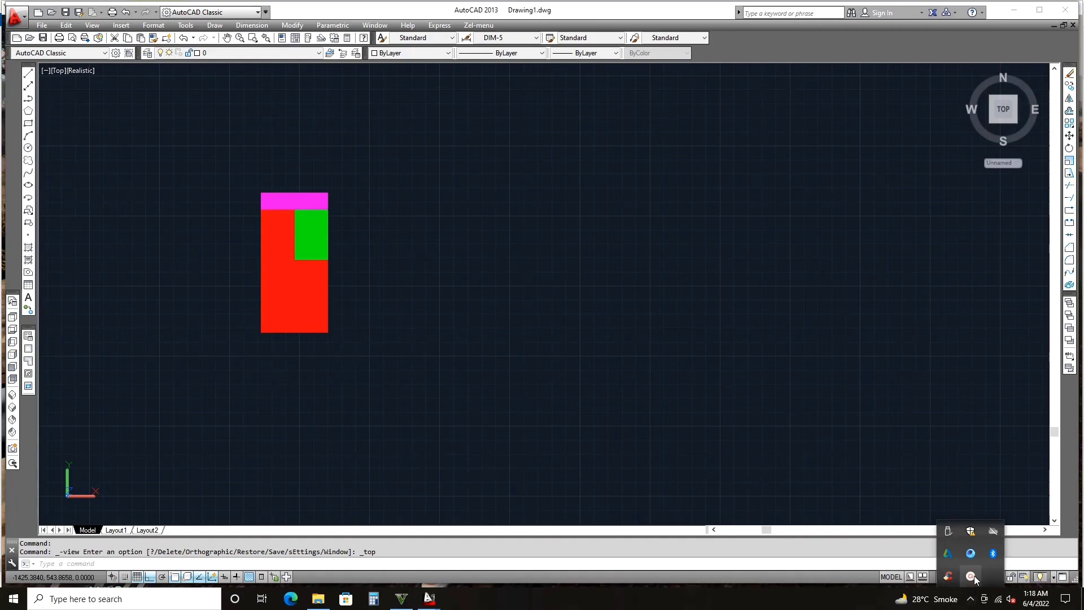
{"action": "left_click", "coordinate": [971, 576]}
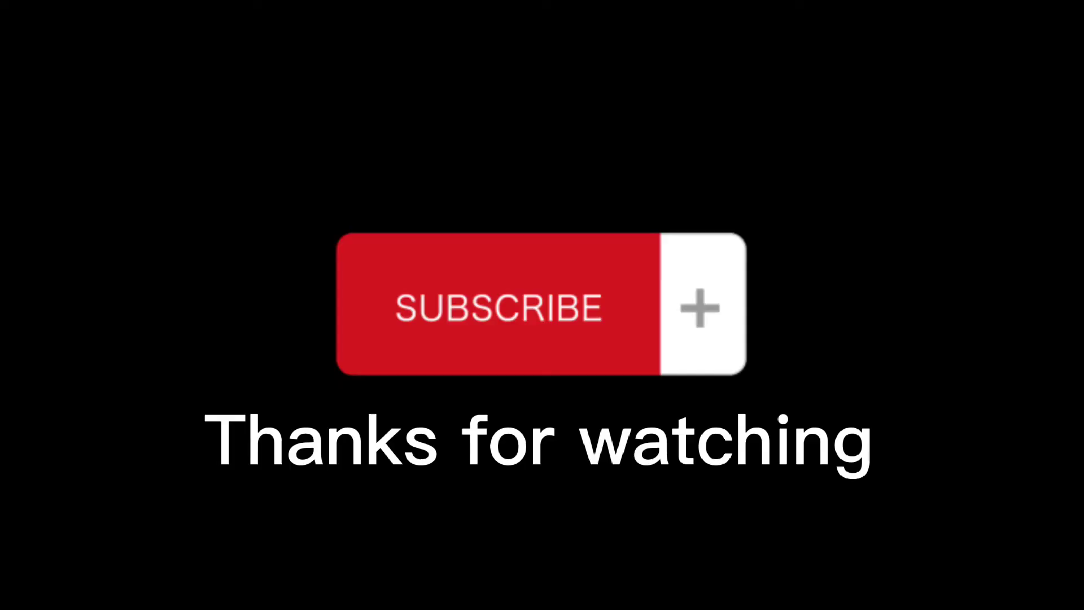